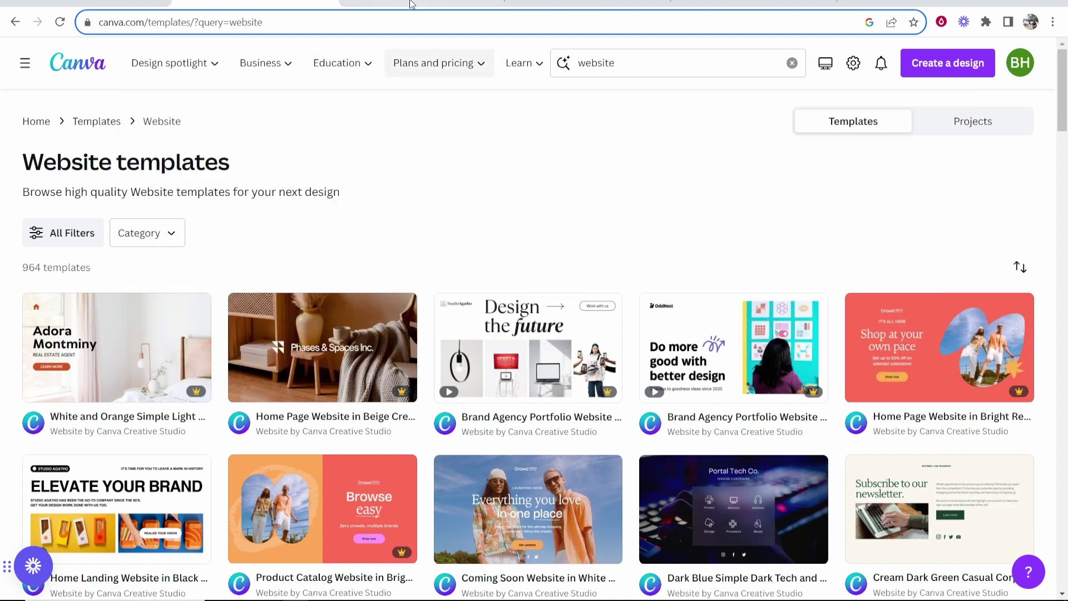
Return from the template search tab to the lifestyle-blogger website design in the editor
{"action": "left_click", "coordinate": [414, 5]}
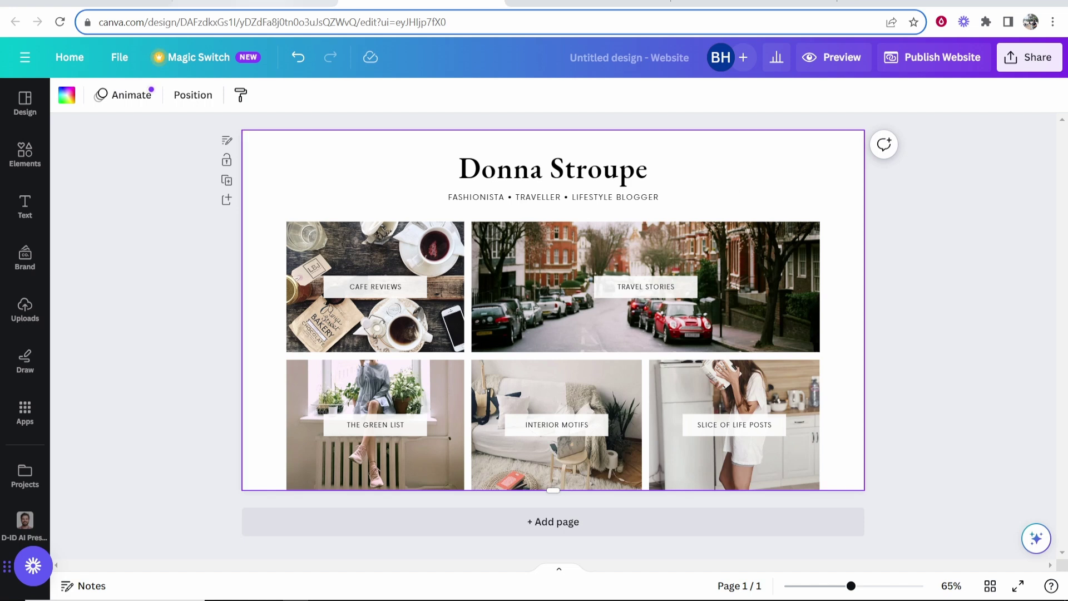
{"action": "key", "text": "ctrl+shift+Tab"}
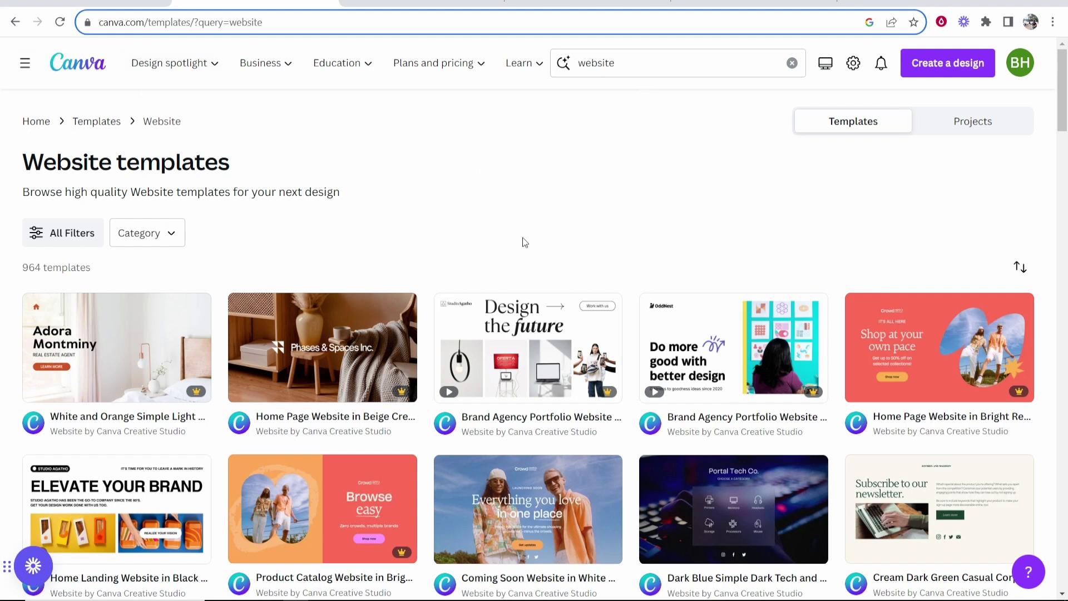
{"action": "key", "text": "ctrl+Tab"}
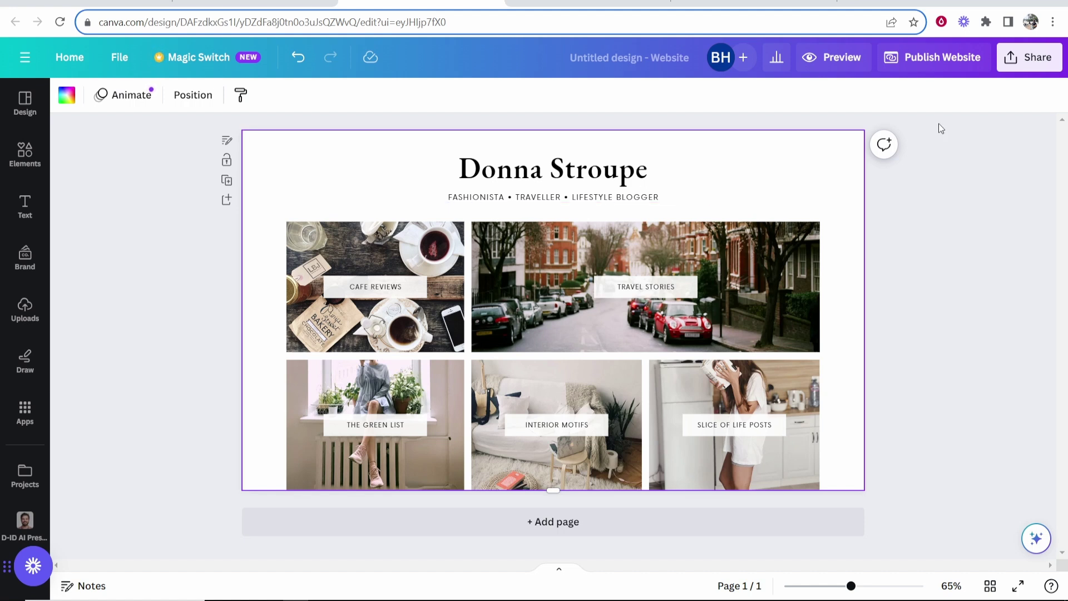
Publish the website using an existing domain, reach the domain entry step, then go to Namecheap
{"action": "left_click", "coordinate": [921, 62]}
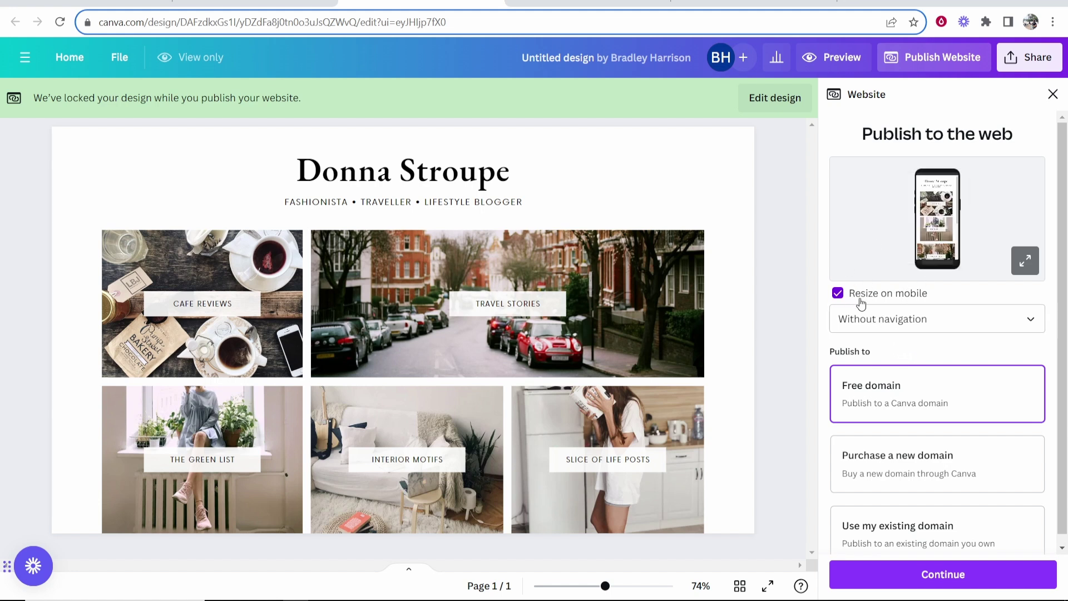
{"action": "scroll", "coordinate": [965, 344], "scroll_direction": "down", "scroll_amount": 1}
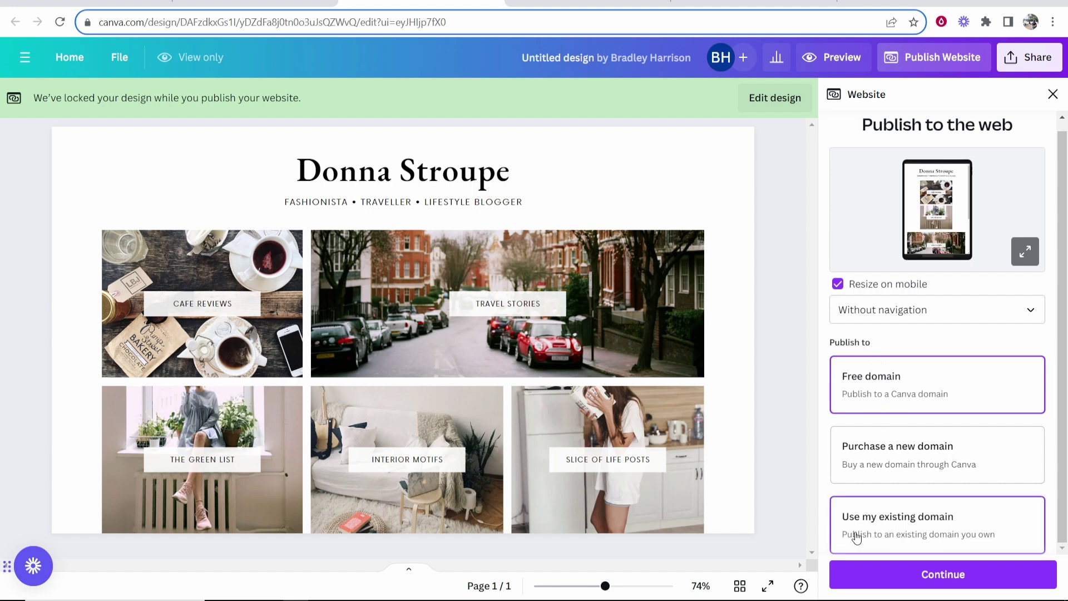
{"action": "left_click", "coordinate": [932, 520]}
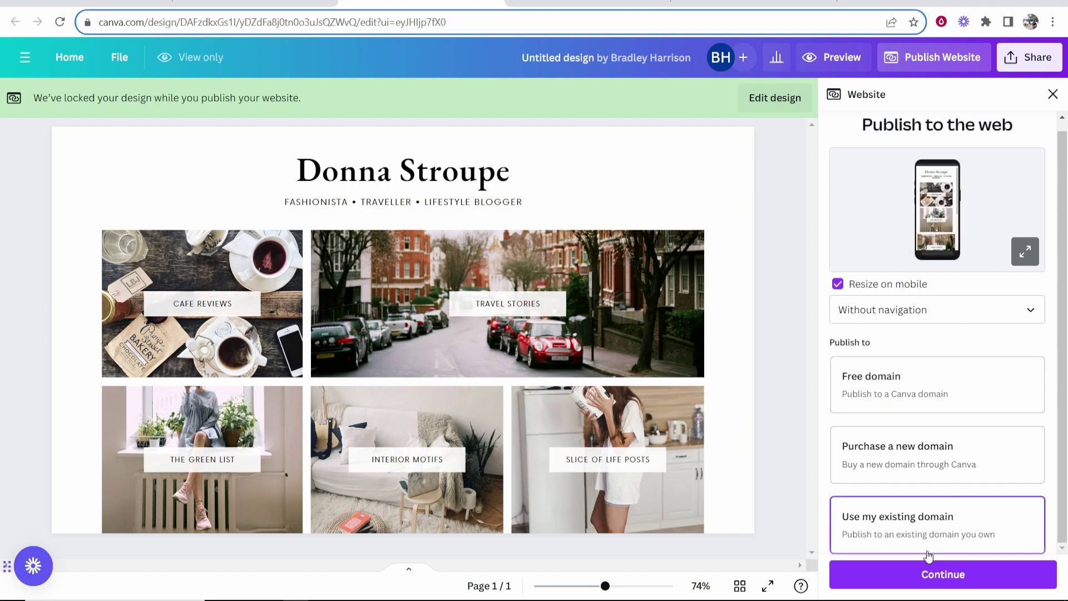
{"action": "left_click", "coordinate": [929, 573]}
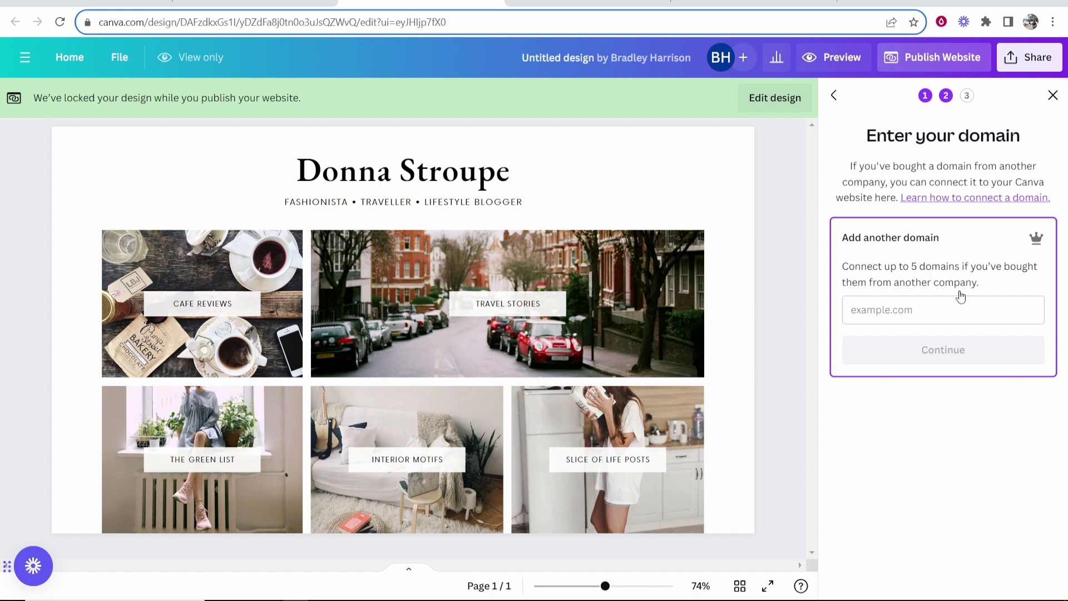
{"action": "left_click", "coordinate": [579, 5]}
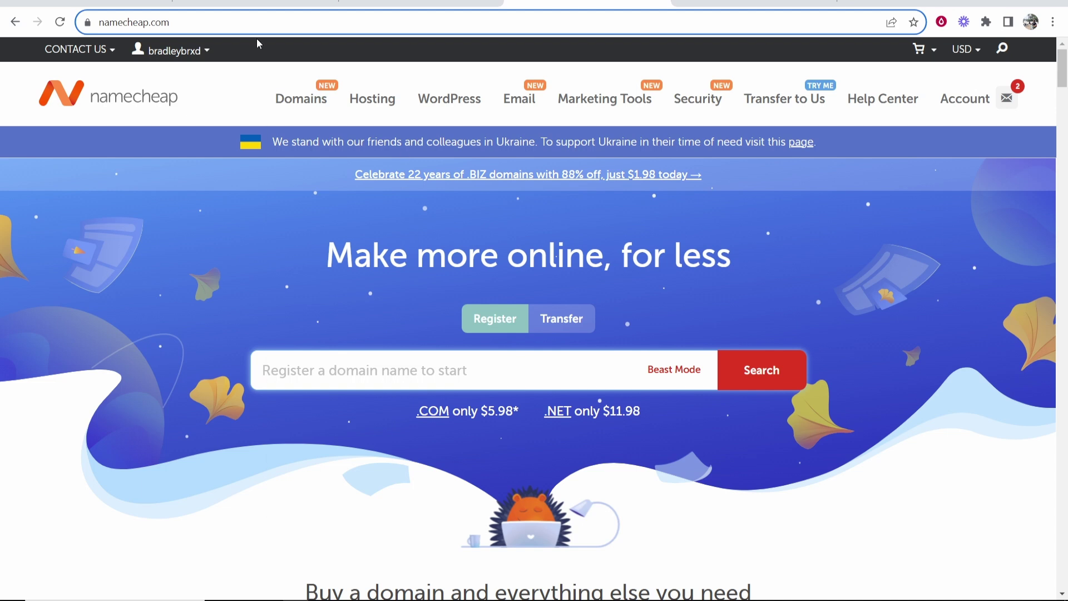
Open the Namecheap account dashboard and copy the domain name onlinehowtoguide.click
{"action": "left_click", "coordinate": [209, 53]}
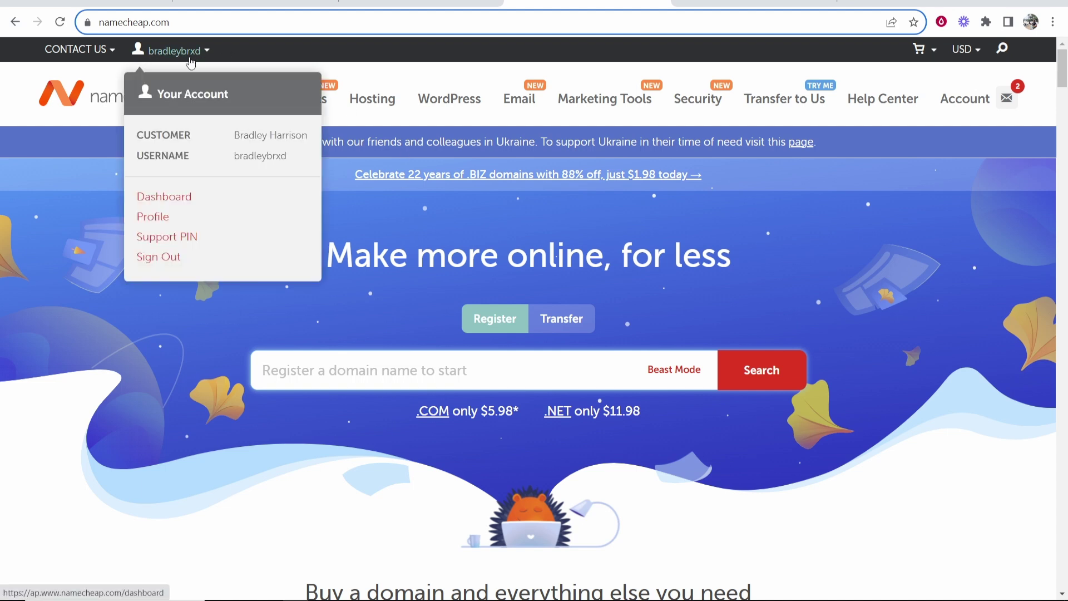
{"action": "left_click", "coordinate": [174, 197]}
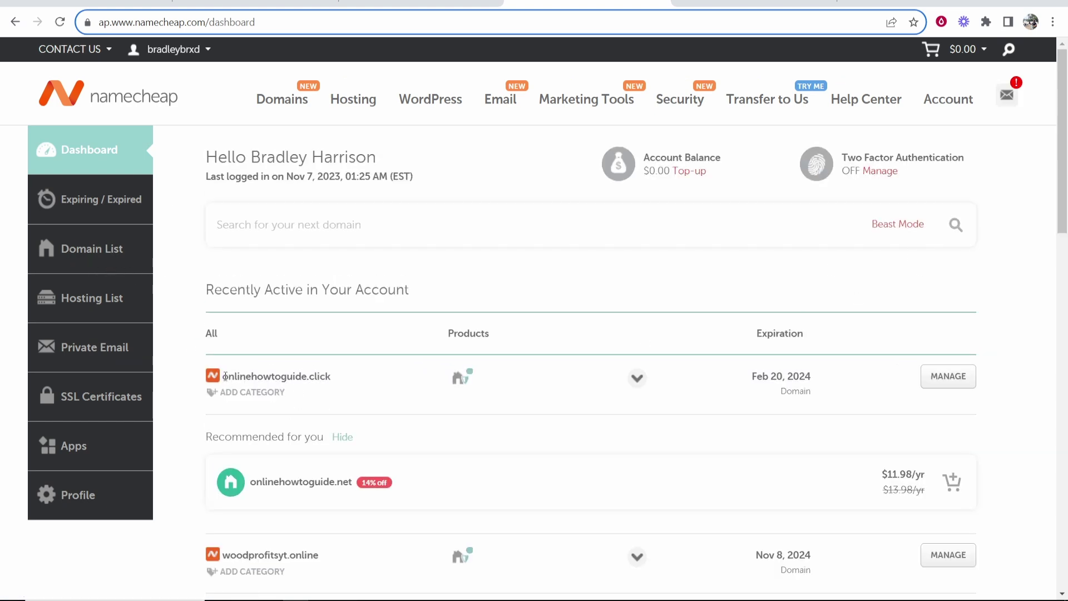
{"action": "left_click_drag", "start_coordinate": [225, 376], "coordinate": [350, 381]}
{"action": "right_click", "coordinate": [313, 376]}
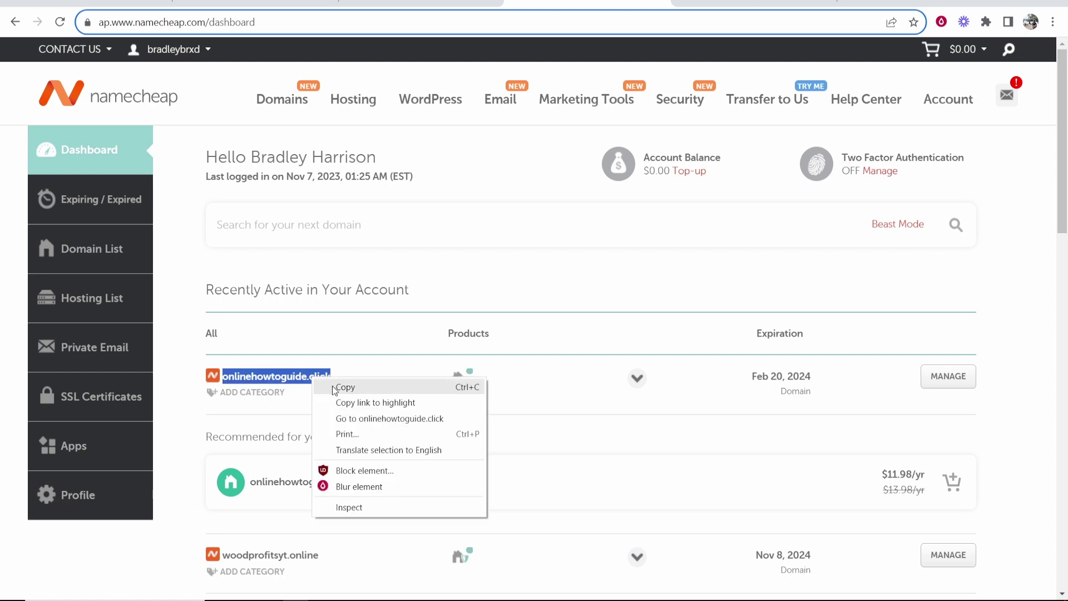
{"action": "left_click", "coordinate": [336, 387]}
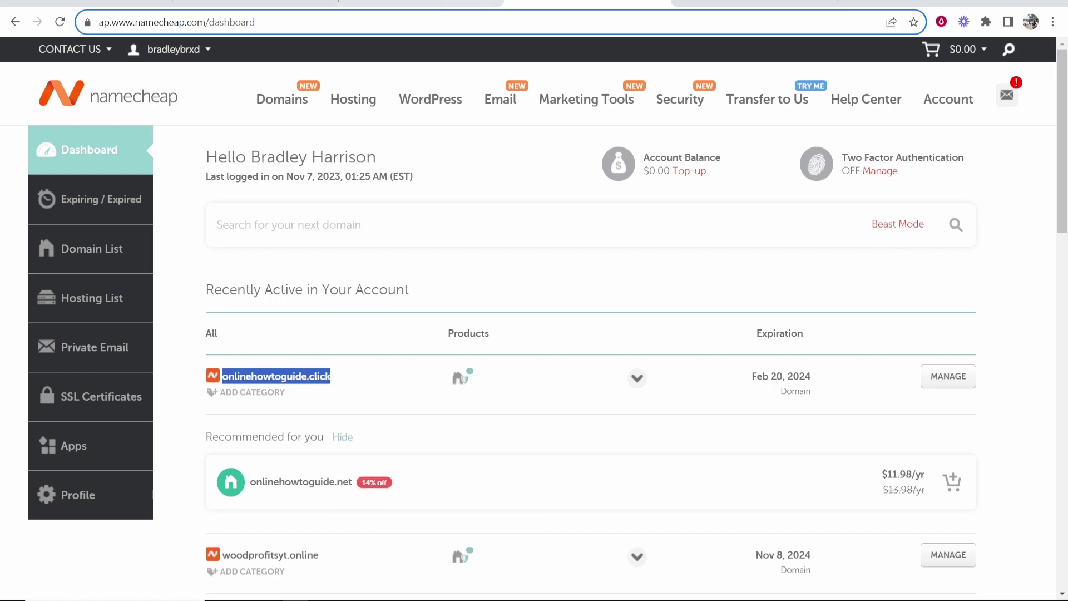
Paste onlinehowtoguide.click as Canva's existing domain and continue to the TXT record values
{"action": "left_click", "coordinate": [421, 6]}
{"action": "right_click", "coordinate": [853, 307]}
{"action": "left_click", "coordinate": [949, 407]}
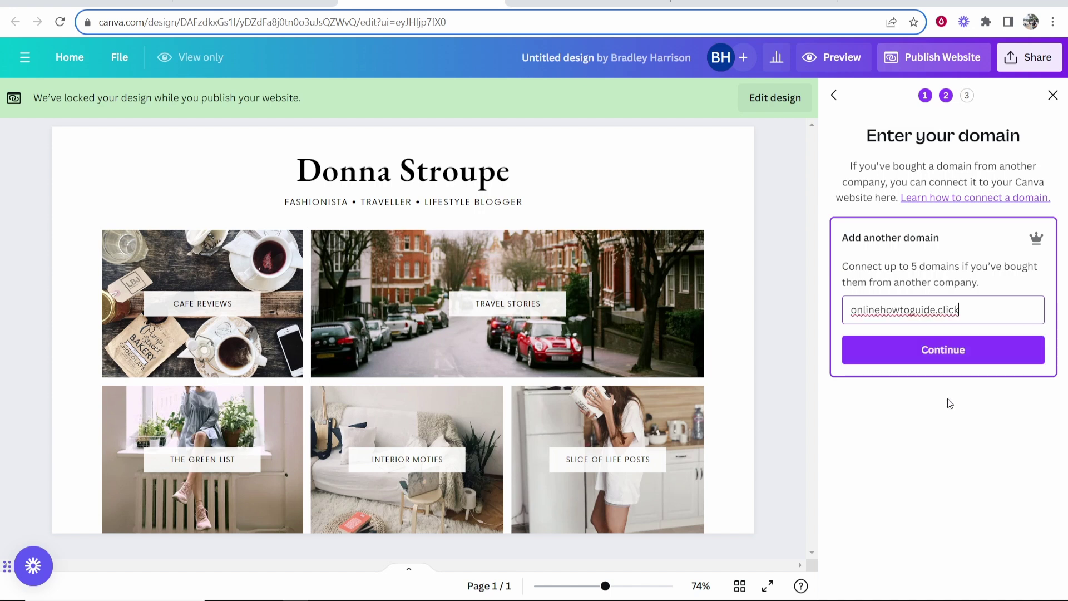
{"action": "left_click", "coordinate": [934, 352]}
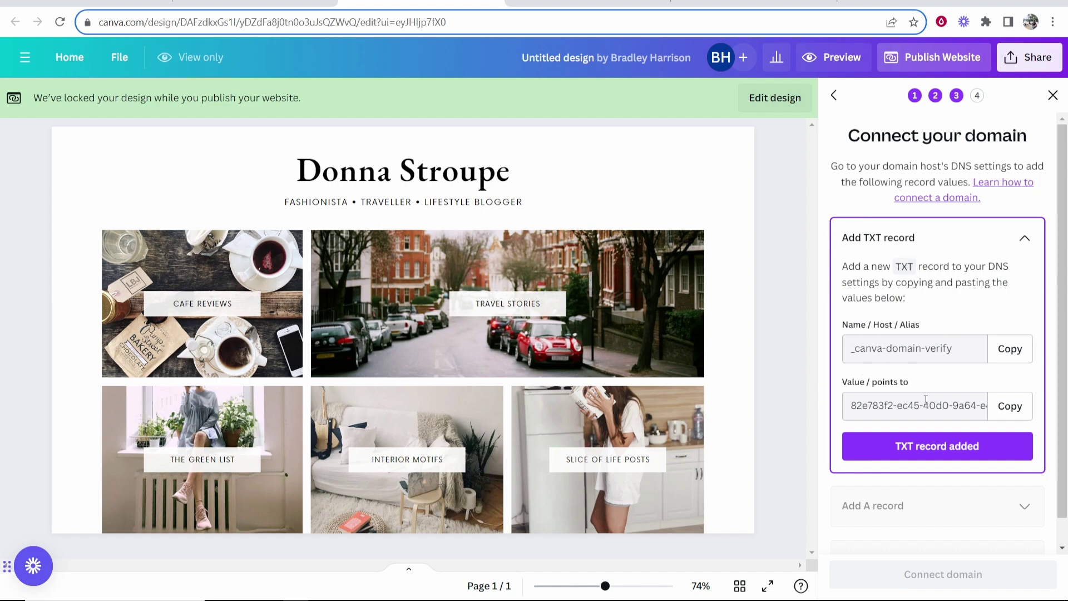
In onlinehowtoguide.click's Advanced DNS settings, delete the existing www CNAME record
{"action": "key", "text": "ctrl+Tab"}
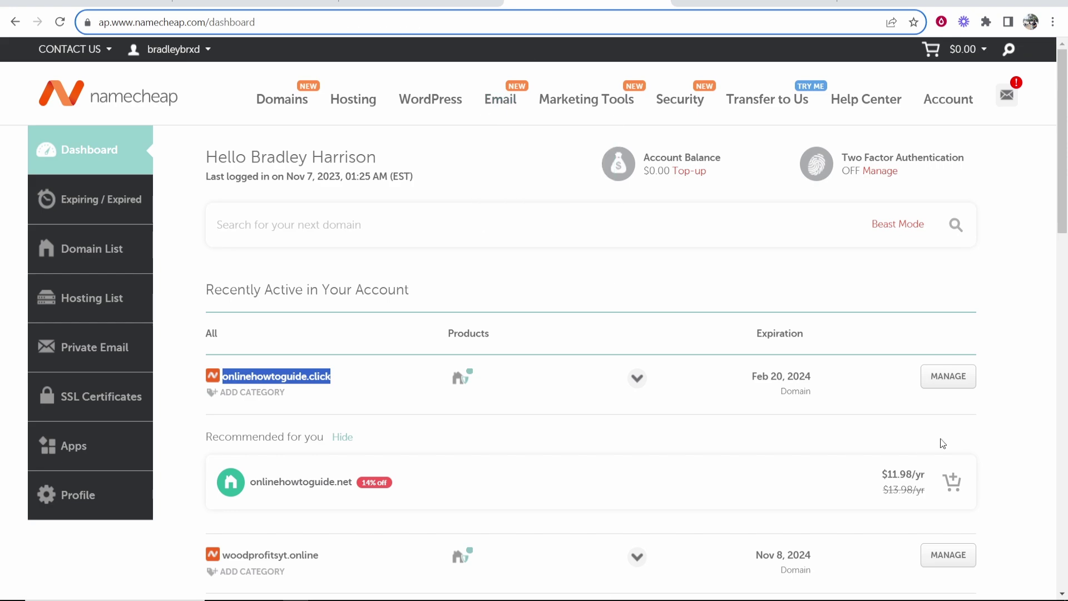
{"action": "left_click", "coordinate": [967, 381]}
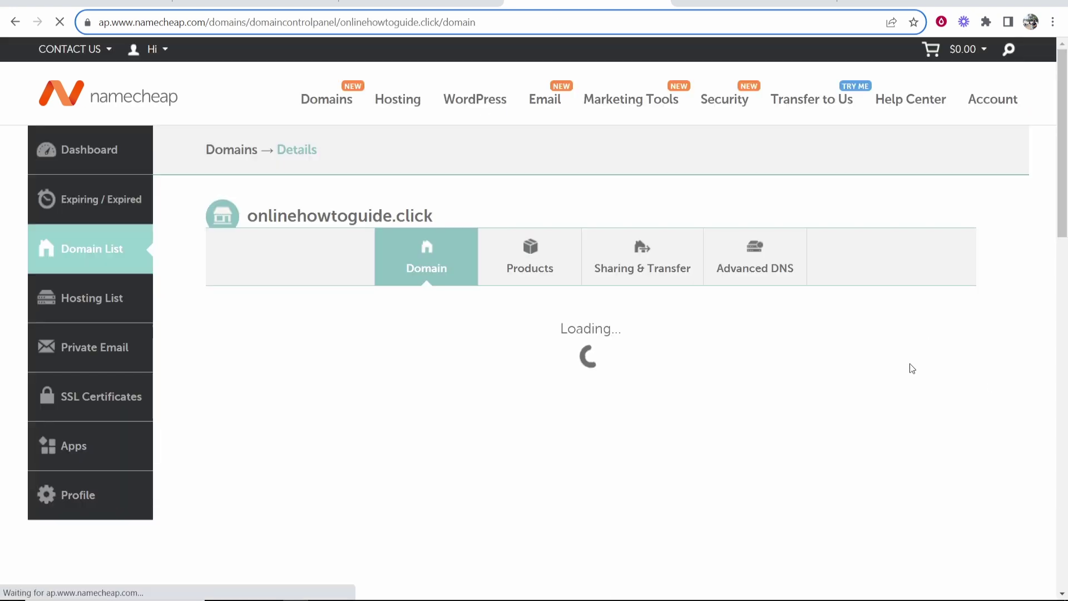
{"action": "left_click", "coordinate": [727, 278]}
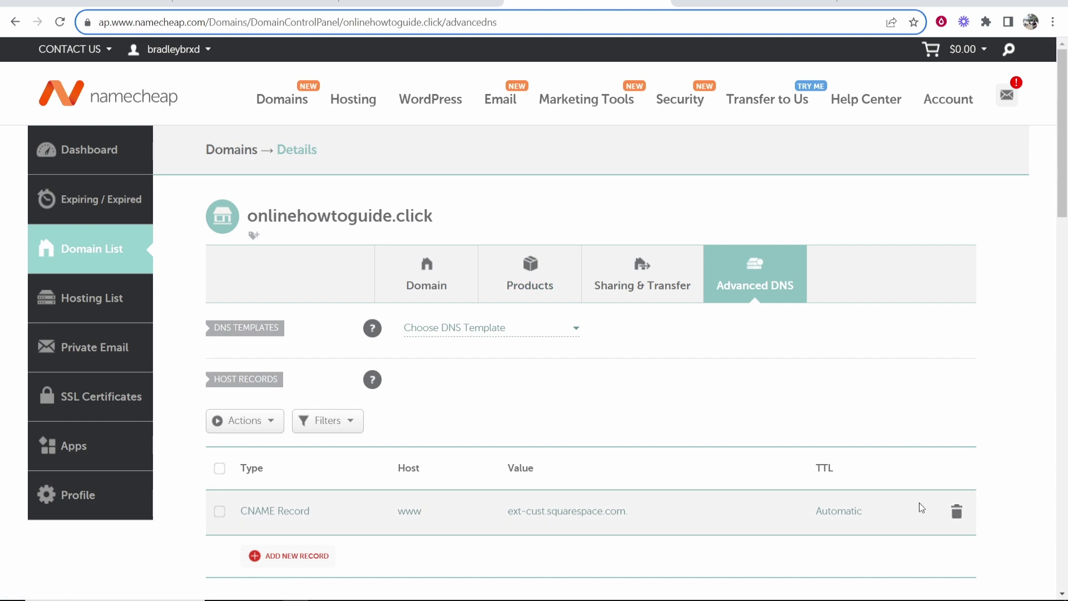
{"action": "left_click", "coordinate": [957, 511]}
{"action": "left_click", "coordinate": [894, 577]}
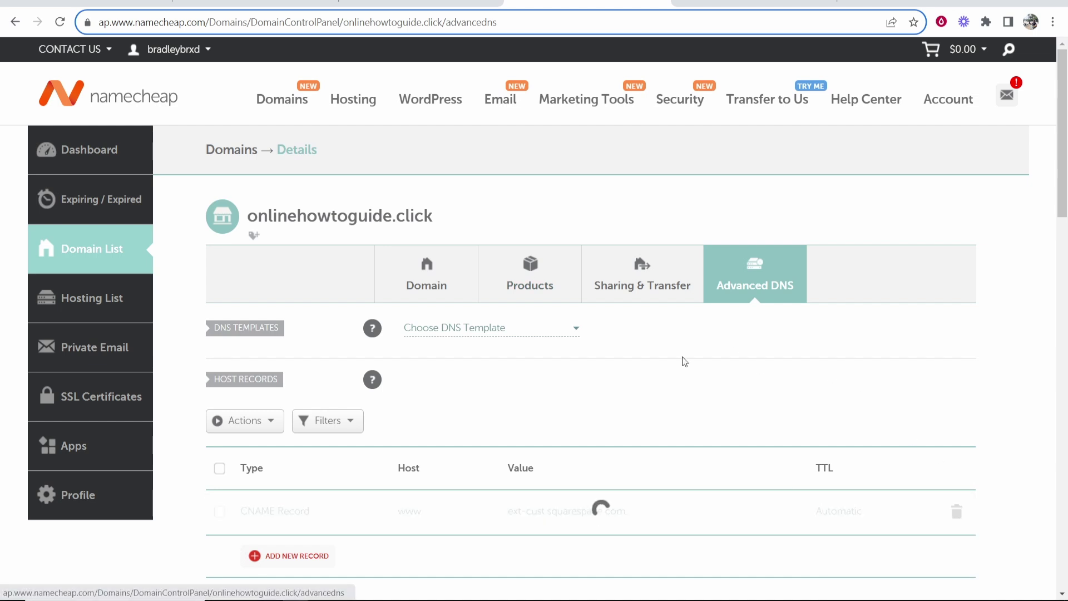
Add a new blank TXT record row in Namecheap, then return to Canva's record values
{"action": "scroll", "coordinate": [590, 356], "scroll_direction": "down", "scroll_amount": 1}
{"action": "scroll", "coordinate": [589, 356], "scroll_direction": "down", "scroll_amount": 3}
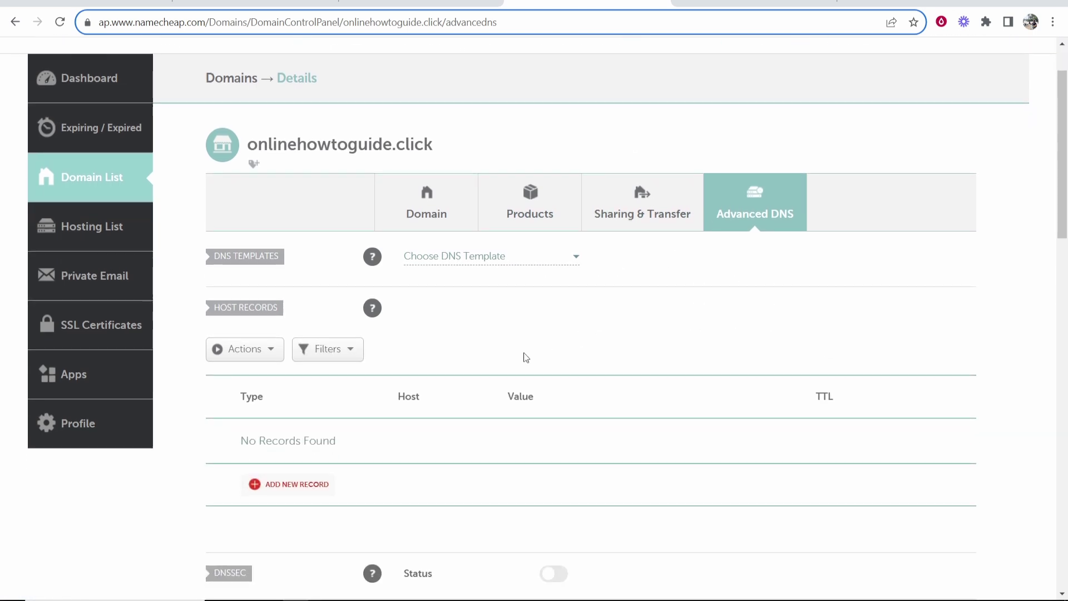
{"action": "left_click", "coordinate": [282, 410]}
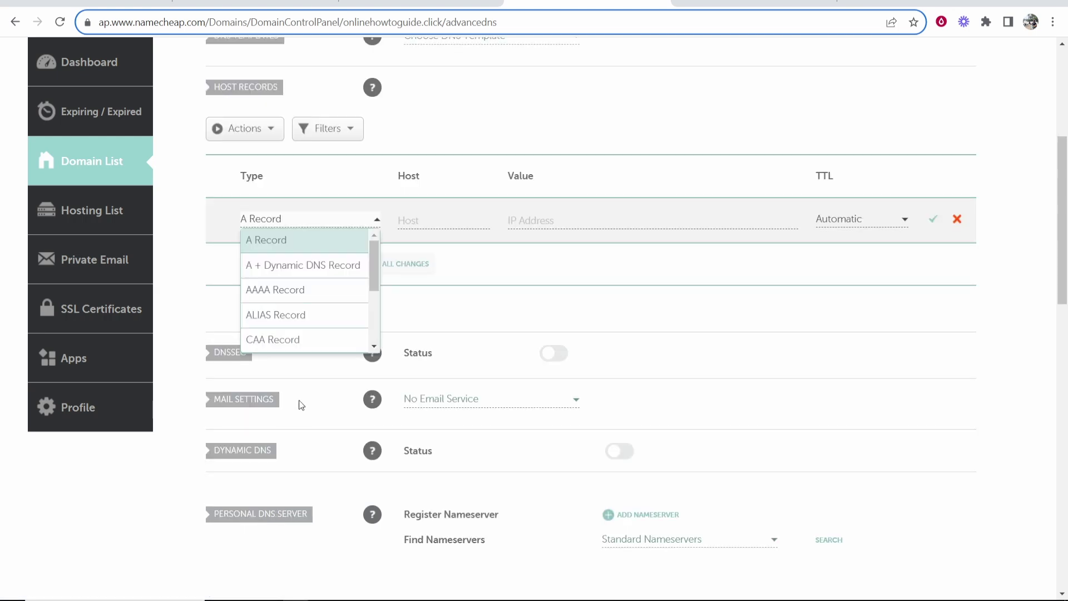
{"action": "scroll", "coordinate": [310, 298], "scroll_direction": "down", "scroll_amount": 3}
{"action": "left_click", "coordinate": [271, 312]}
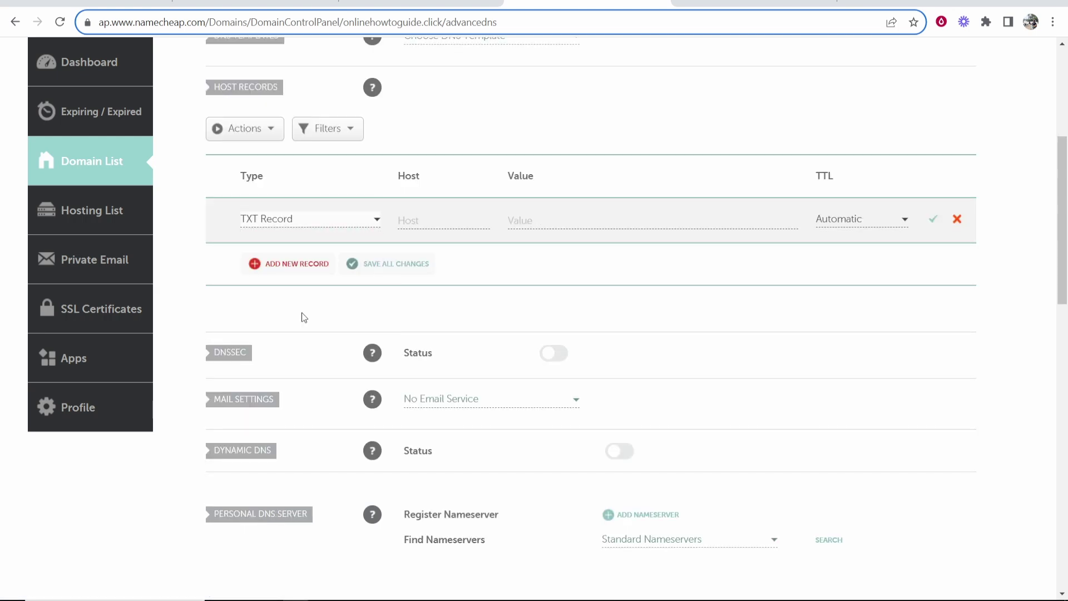
{"action": "key", "text": "ctrl+shift+Tab"}
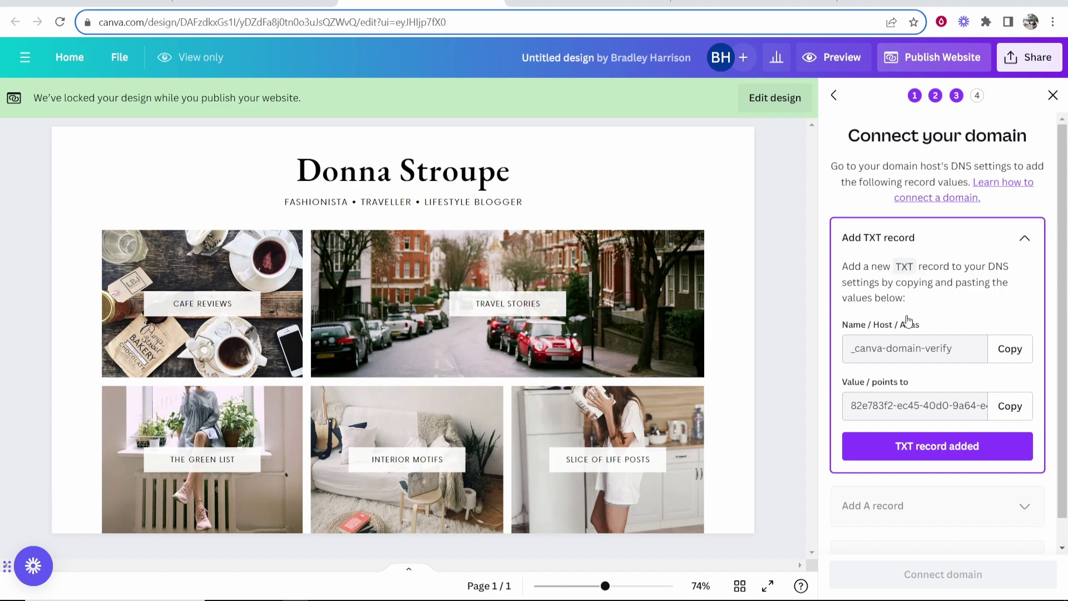
Copy _canva-domain-verify from Canva into the new TXT record's Host field
{"action": "left_click", "coordinate": [1010, 353]}
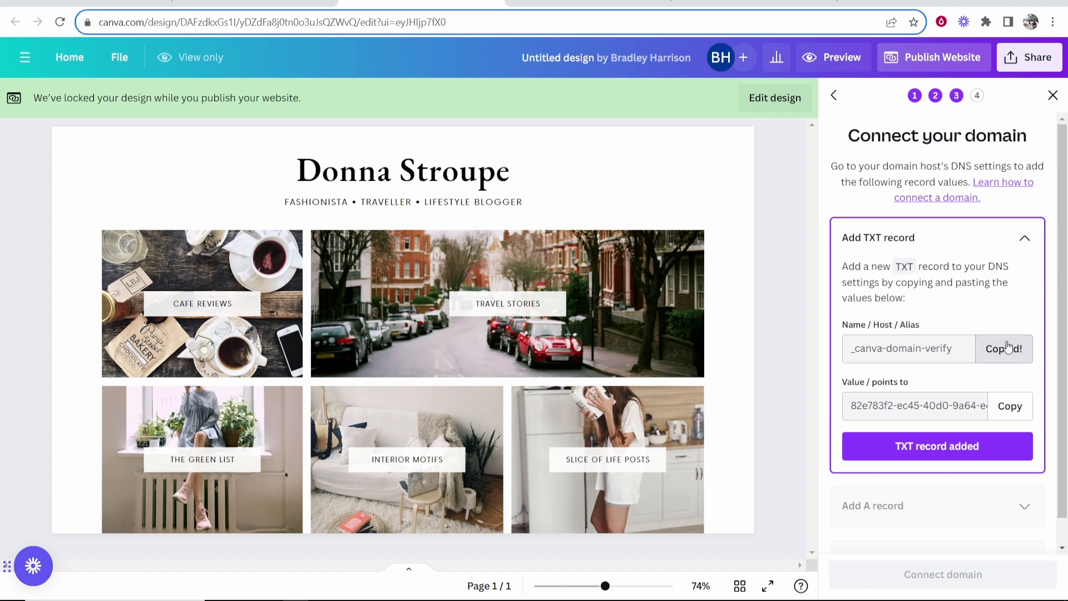
{"action": "key", "text": "ctrl+Tab"}
{"action": "left_click", "coordinate": [444, 225]}
{"action": "right_click", "coordinate": [438, 233]}
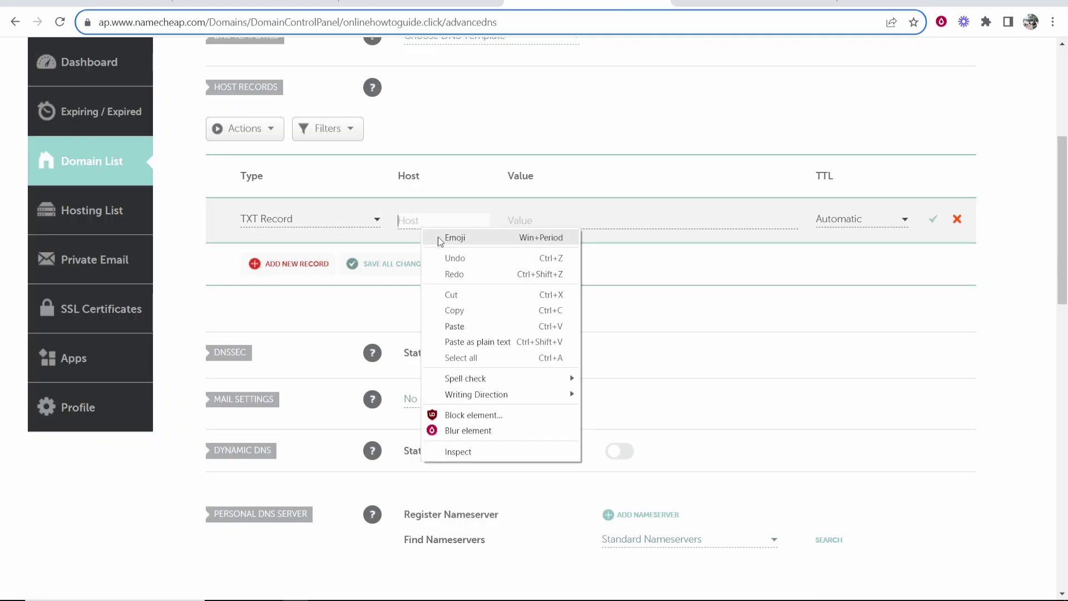
{"action": "left_click", "coordinate": [463, 325]}
Paste Canva's verification value into the TXT record's Value field and save the record
{"action": "key", "text": "ctrl+shift+Tab"}
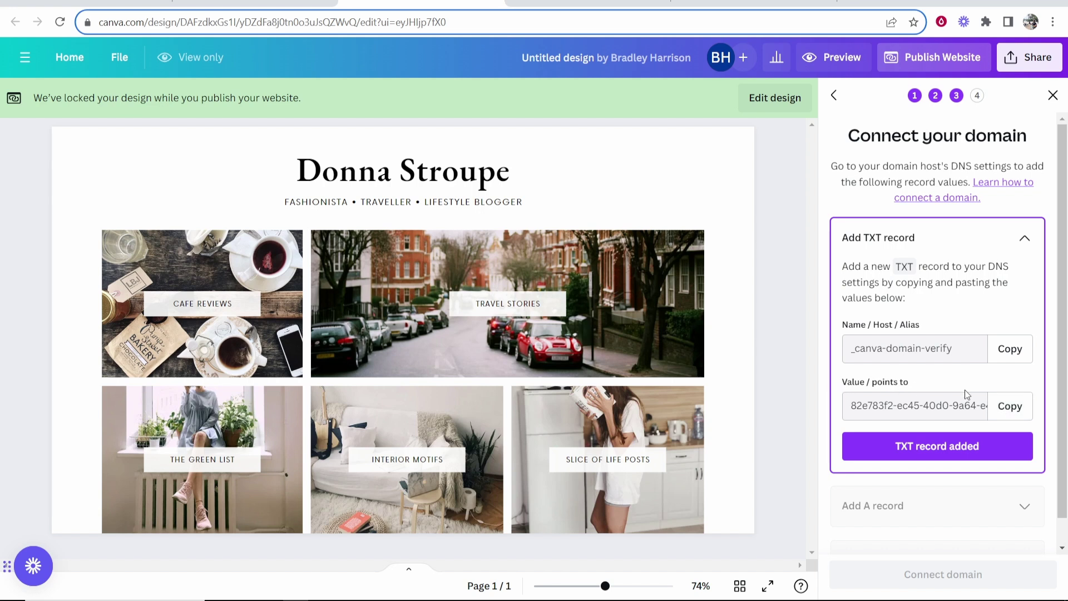
{"action": "left_click", "coordinate": [1010, 406]}
{"action": "key", "text": "ctrl+Tab"}
{"action": "left_click", "coordinate": [570, 220]}
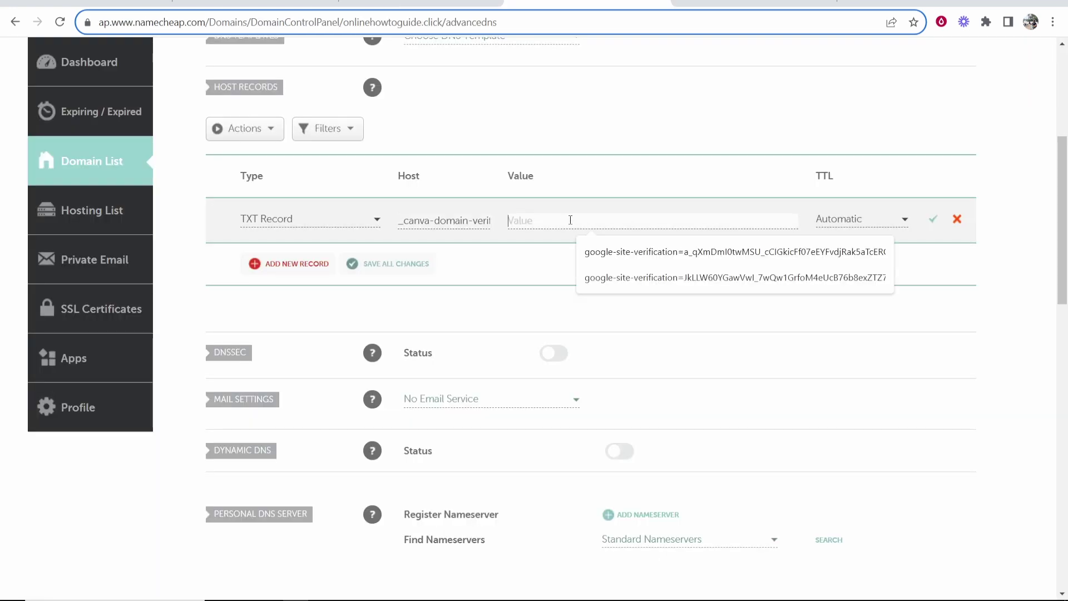
{"action": "right_click", "coordinate": [571, 219]}
{"action": "left_click", "coordinate": [619, 319]}
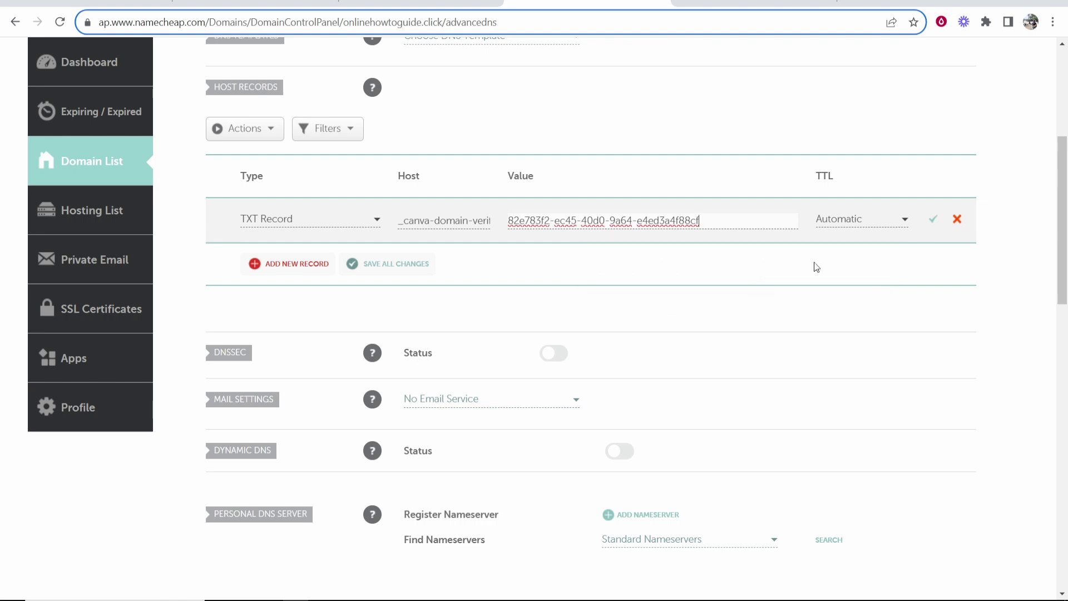
{"action": "left_click", "coordinate": [935, 218]}
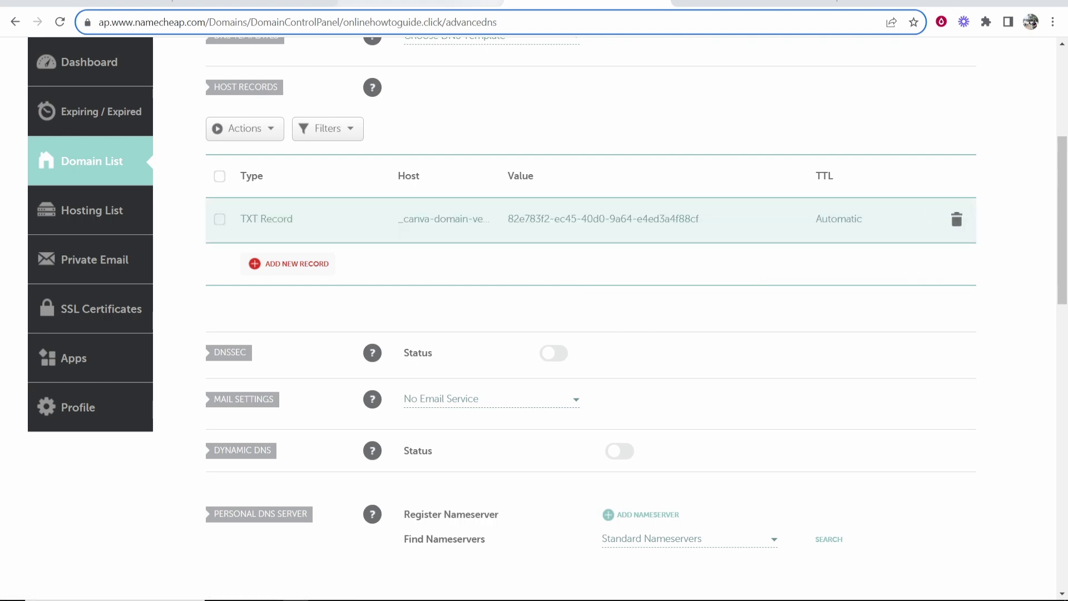
{"action": "key", "text": "ctrl+shift+Tab"}
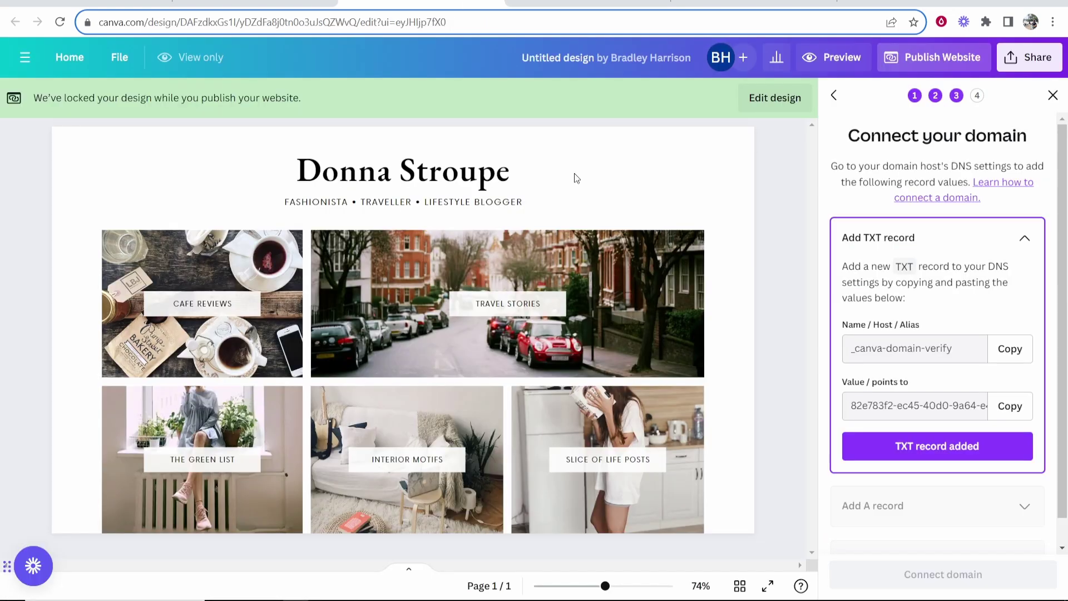
Mark the TXT record added in Canva and create a Namecheap A record with host @
{"action": "left_click", "coordinate": [926, 446]}
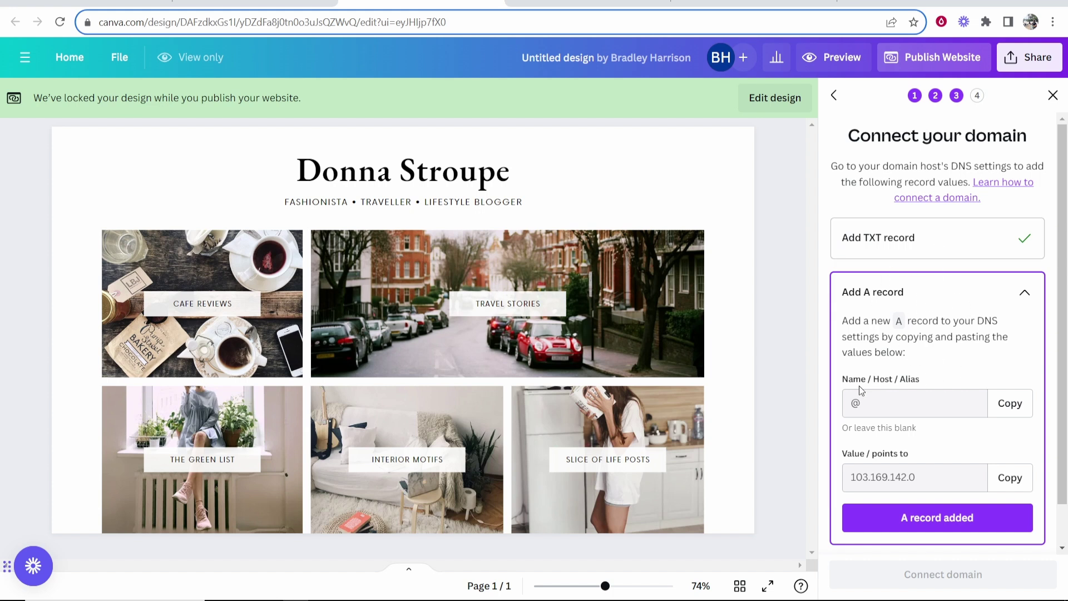
{"action": "left_click", "coordinate": [1007, 403]}
{"action": "left_click", "coordinate": [594, 4]}
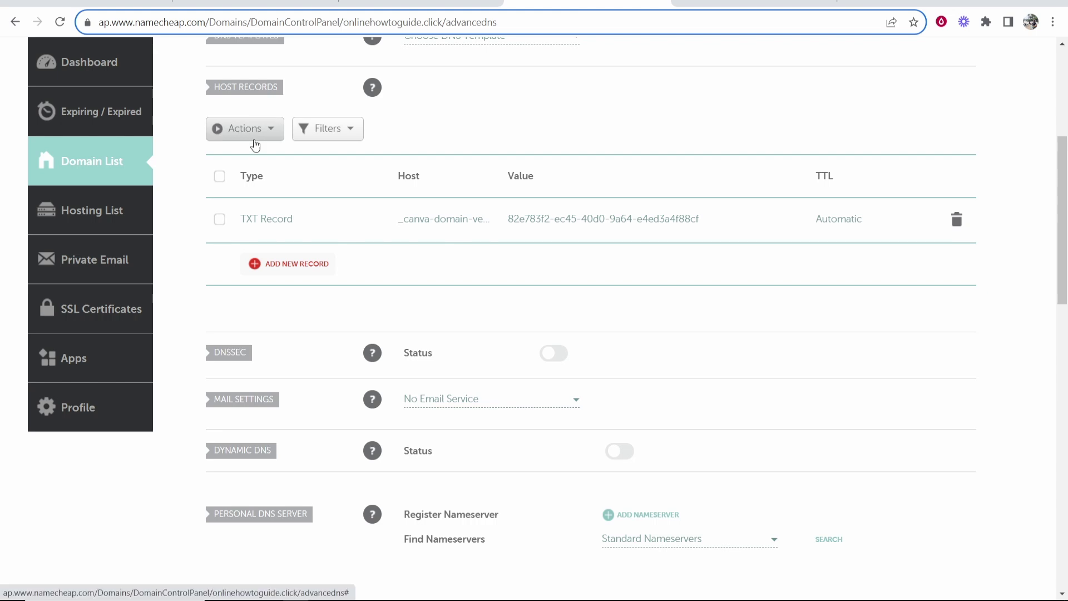
{"action": "left_click", "coordinate": [267, 266]}
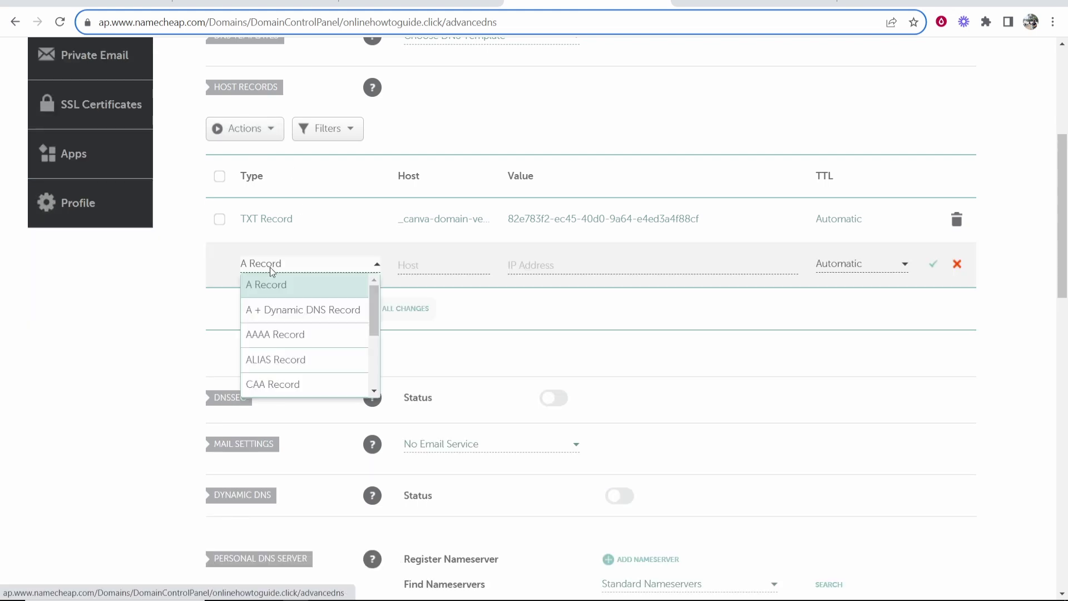
{"action": "left_click", "coordinate": [281, 293]}
{"action": "left_click", "coordinate": [433, 267]}
{"action": "right_click", "coordinate": [435, 267]}
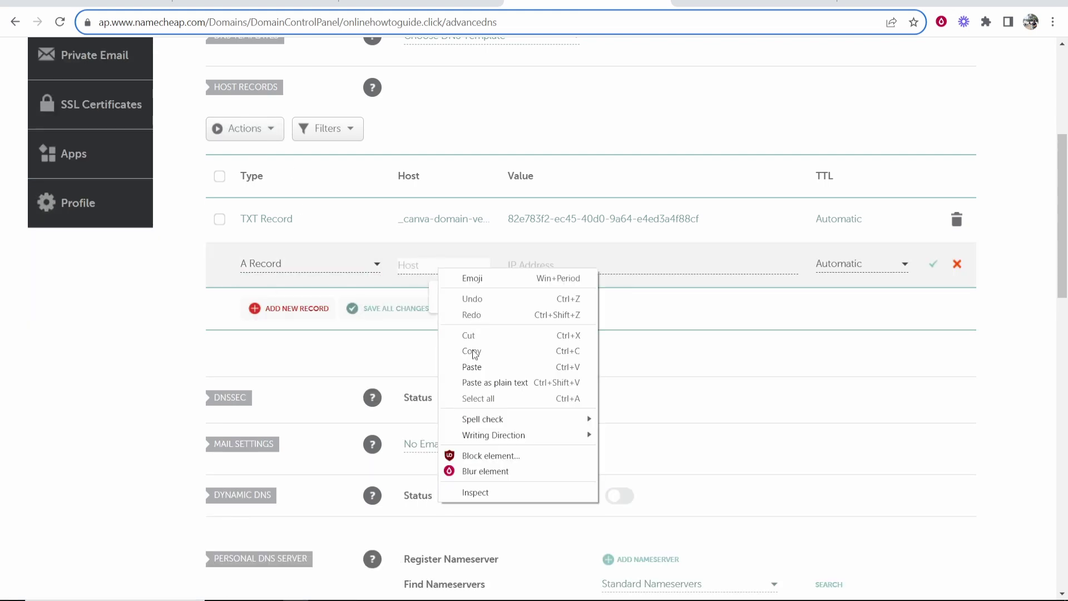
{"action": "left_click", "coordinate": [474, 367]}
{"action": "left_click", "coordinate": [445, 296]}
Set the @ A record's value to 103.169.142.0 and save it
{"action": "left_click", "coordinate": [377, 2]}
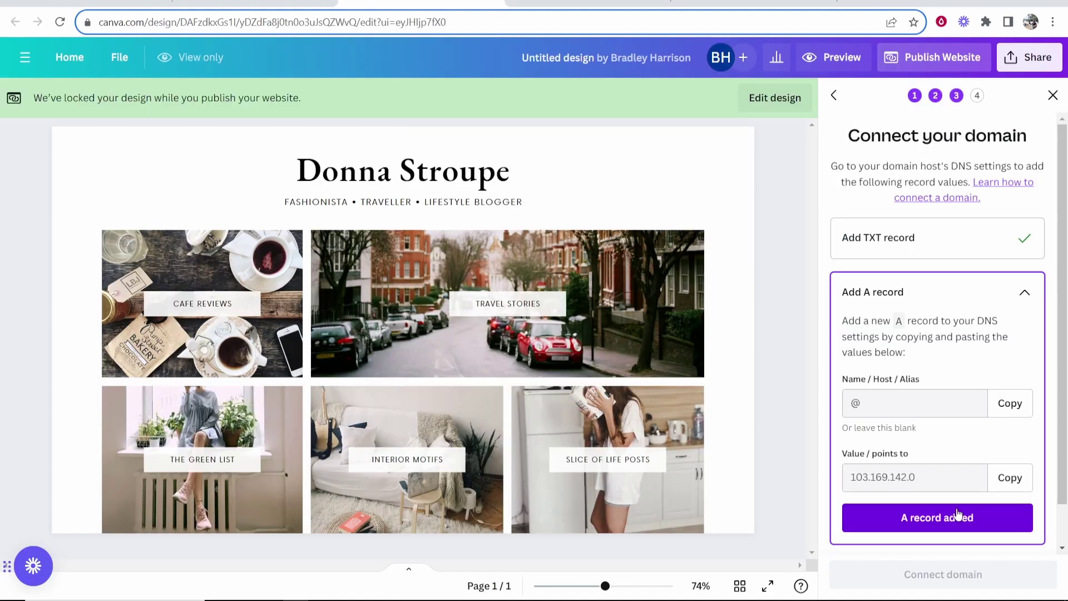
{"action": "left_click", "coordinate": [1004, 477]}
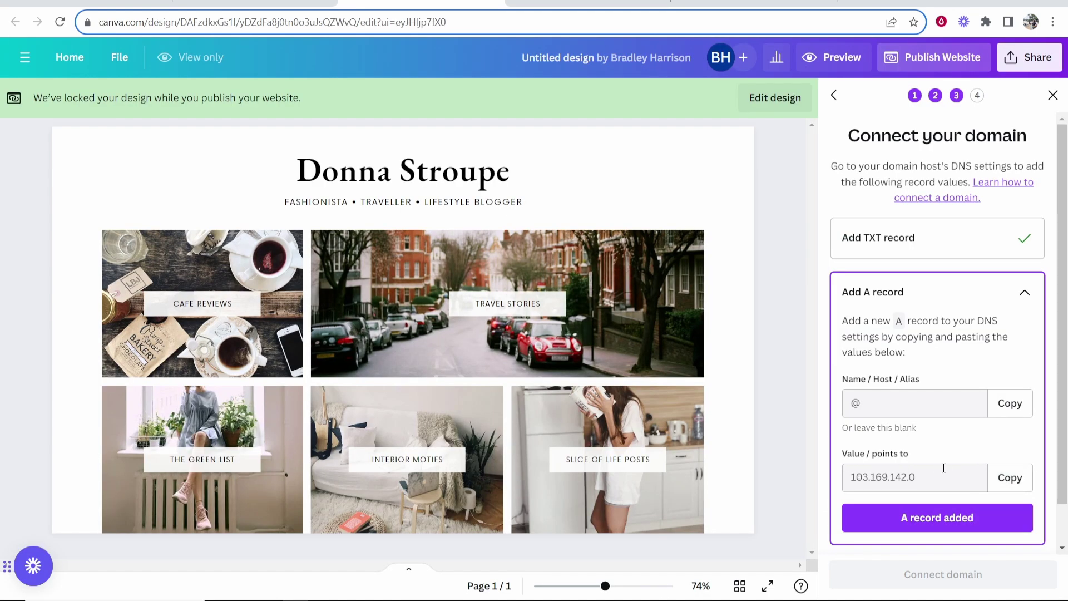
{"action": "left_click", "coordinate": [588, 2]}
{"action": "left_click", "coordinate": [617, 266]}
{"action": "right_click", "coordinate": [619, 271]}
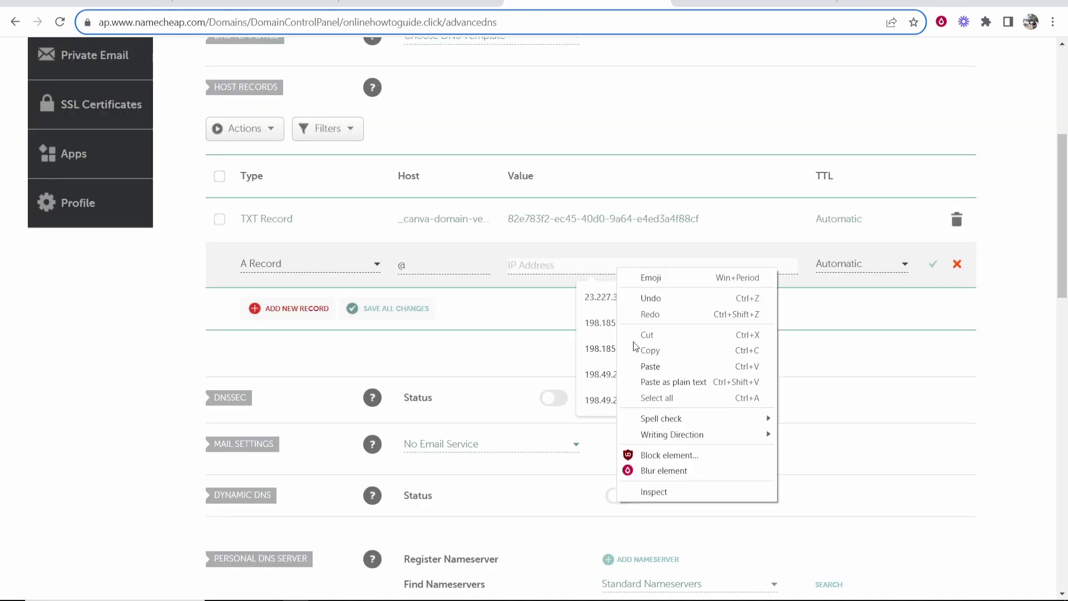
{"action": "left_click", "coordinate": [645, 365]}
{"action": "left_click", "coordinate": [934, 272]}
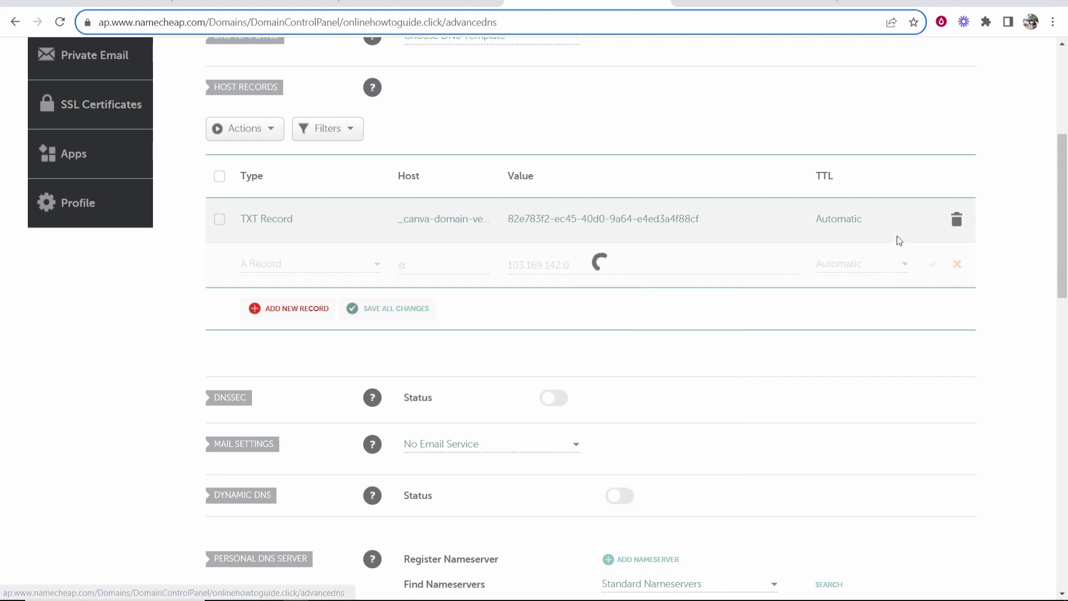
{"action": "key", "text": "ctrl+shift+Tab"}
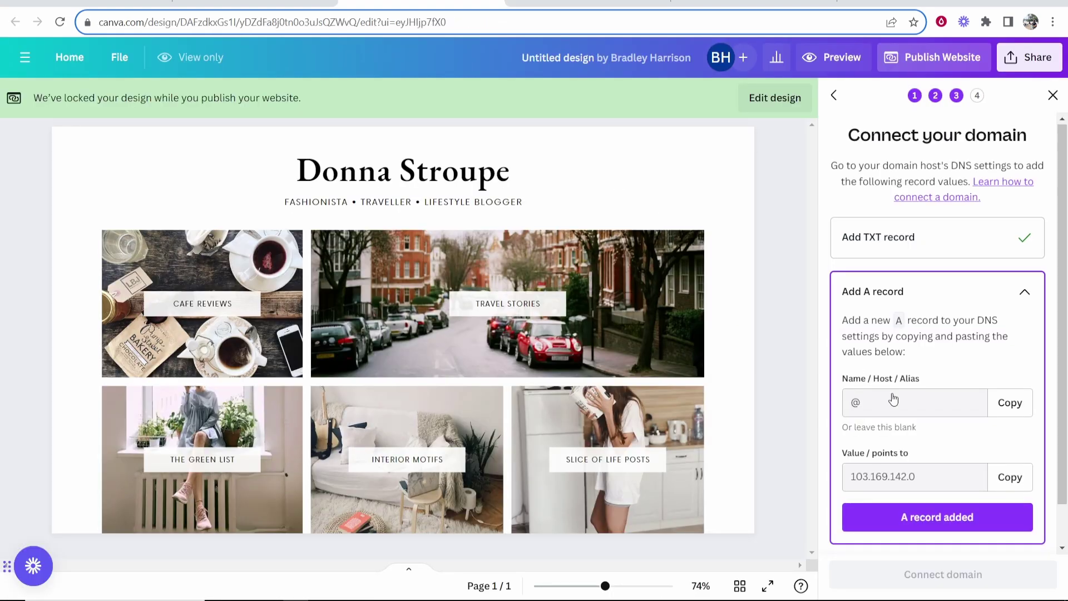
{"action": "scroll", "coordinate": [889, 401], "scroll_direction": "down", "scroll_amount": 1}
{"action": "left_click", "coordinate": [960, 472]}
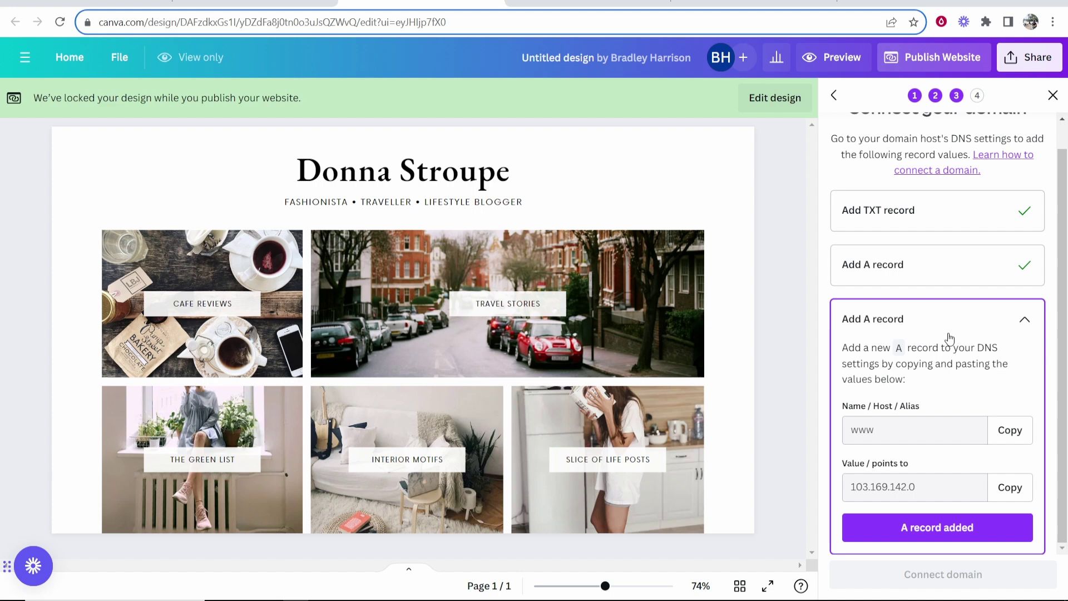
{"action": "left_click", "coordinate": [1010, 430]}
{"action": "key", "text": "ctrl+Tab"}
{"action": "left_click", "coordinate": [292, 321]}
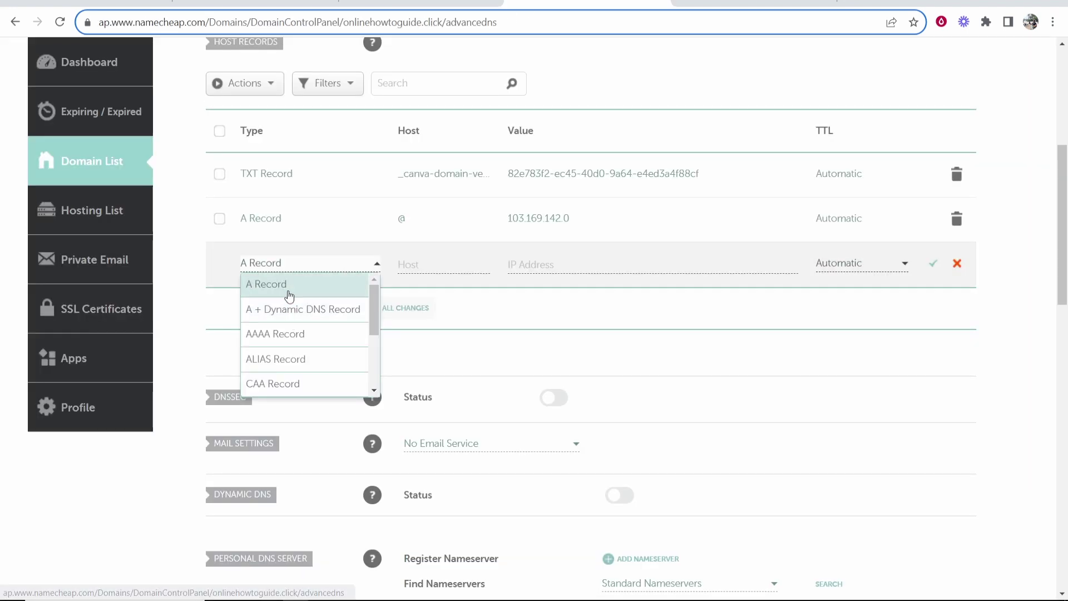
{"action": "left_click", "coordinate": [290, 284]}
{"action": "left_click", "coordinate": [409, 265]}
{"action": "type", "text": "www"}
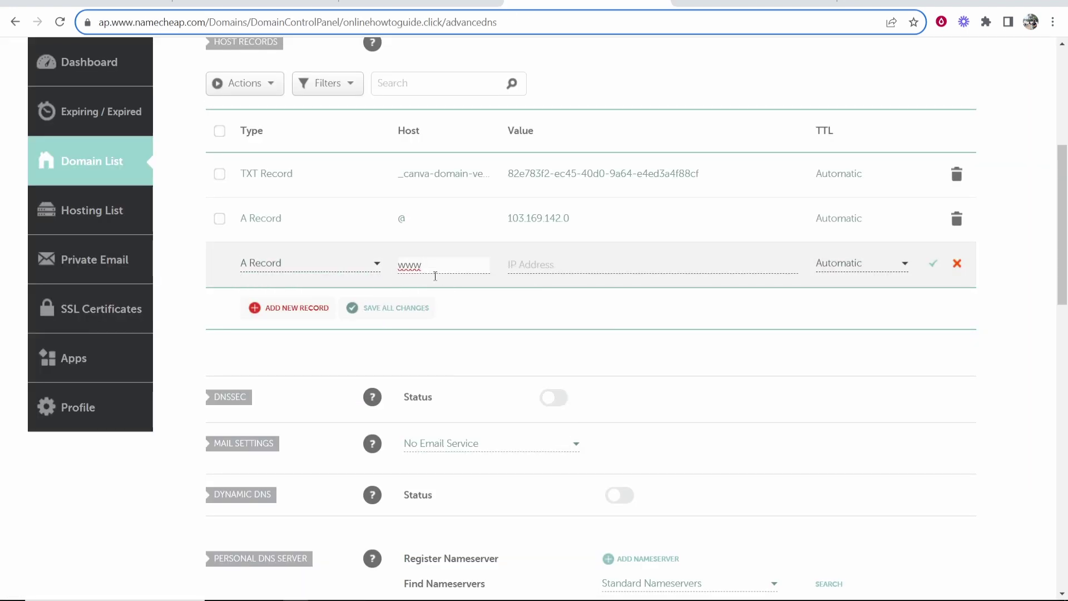
Point the www A record to 103.169.142.0 and save it
{"action": "key", "text": "ctrl+shift+Tab"}
{"action": "left_click", "coordinate": [1003, 487]}
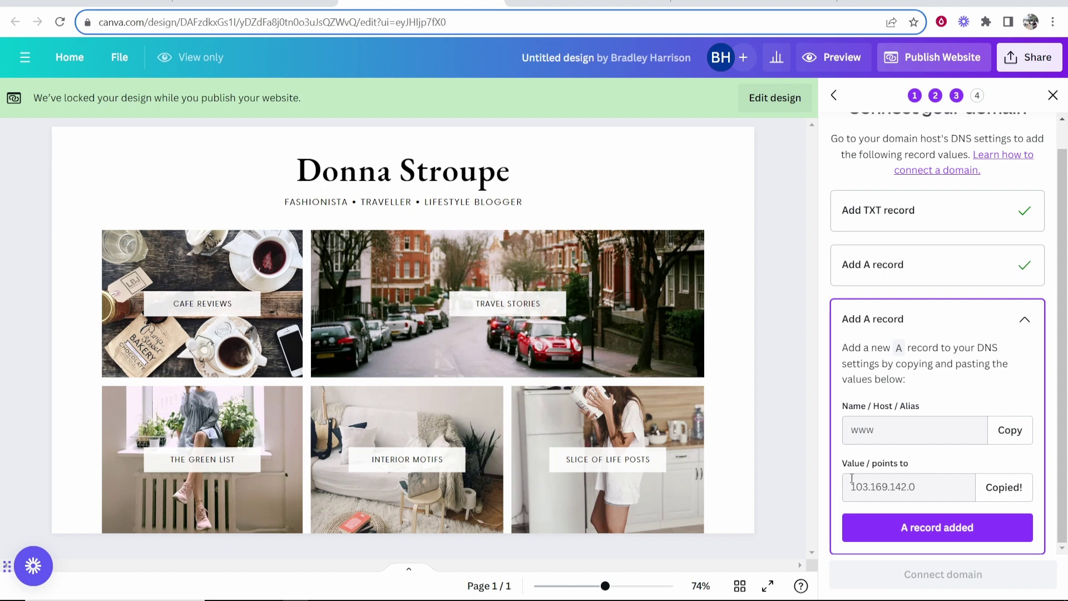
{"action": "left_click_drag", "start_coordinate": [858, 489], "coordinate": [915, 487]}
{"action": "left_click", "coordinate": [640, 3]}
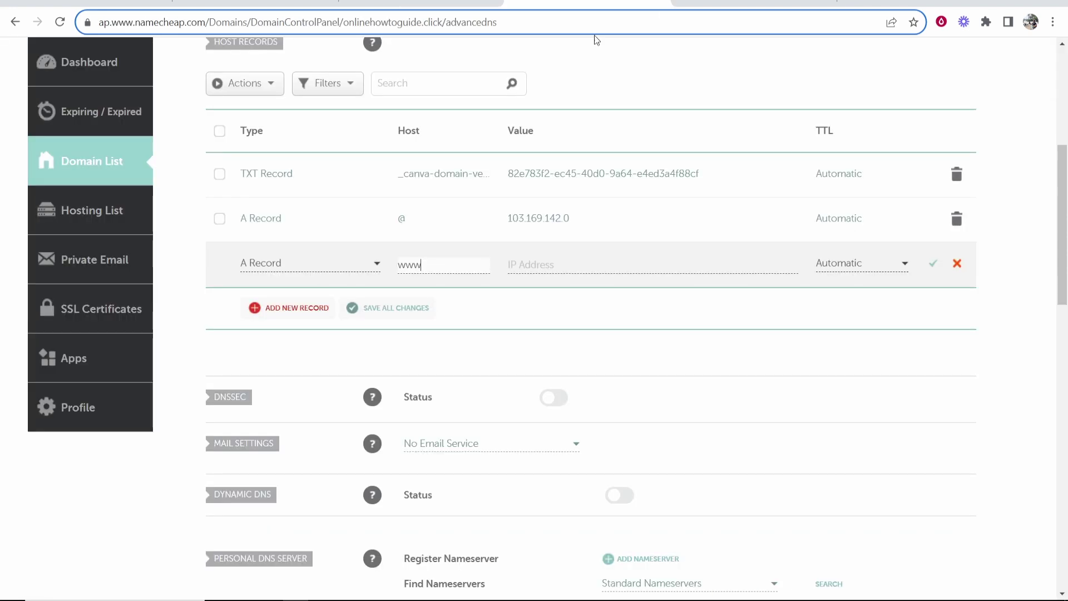
{"action": "right_click", "coordinate": [549, 265]}
{"action": "left_click", "coordinate": [605, 362]}
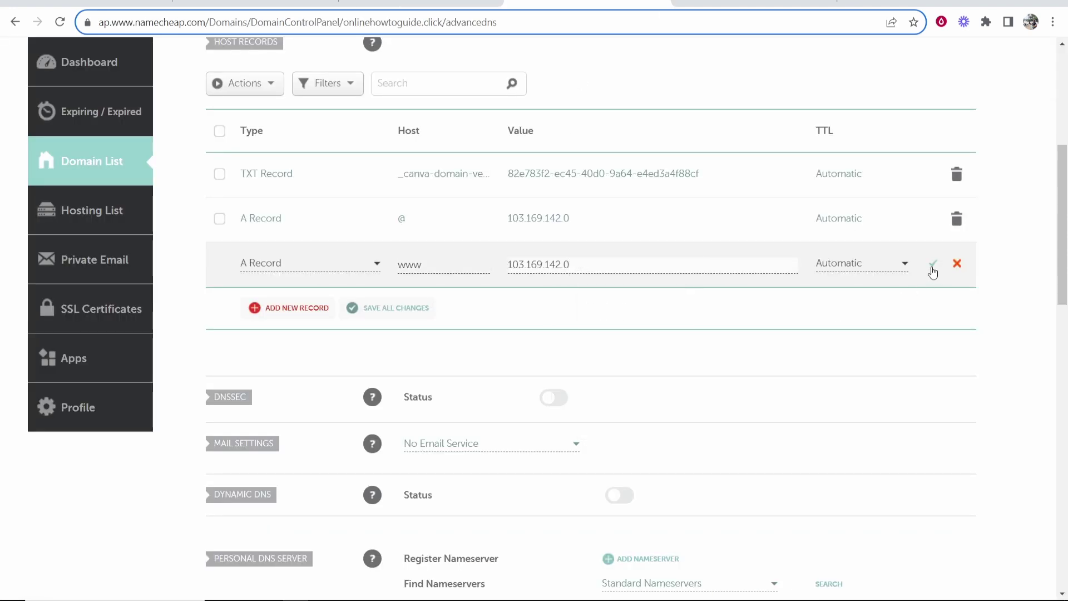
{"action": "left_click", "coordinate": [932, 264]}
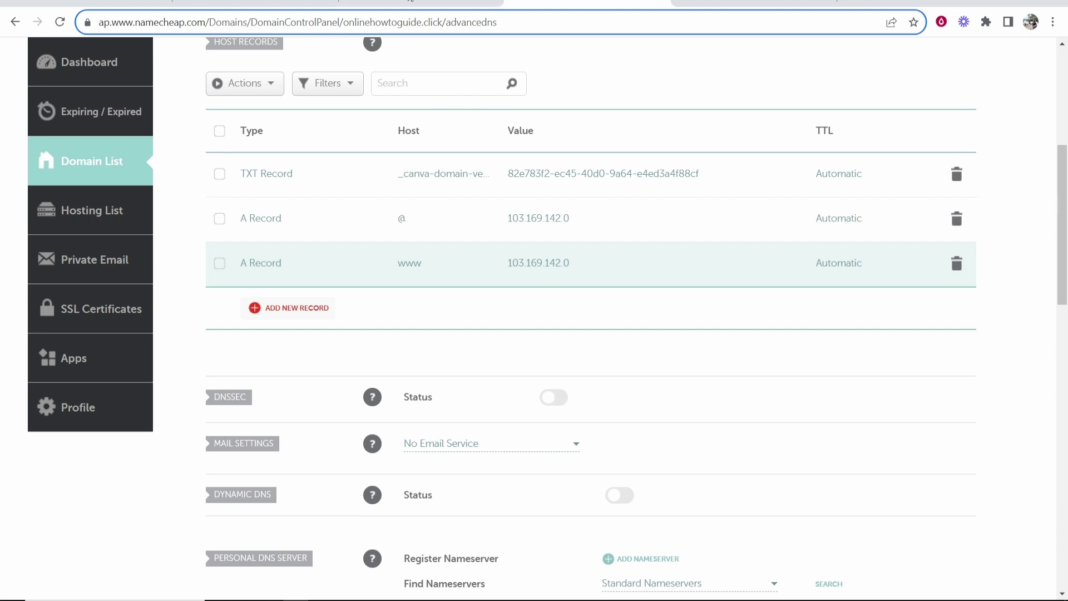
{"action": "left_click", "coordinate": [410, 3]}
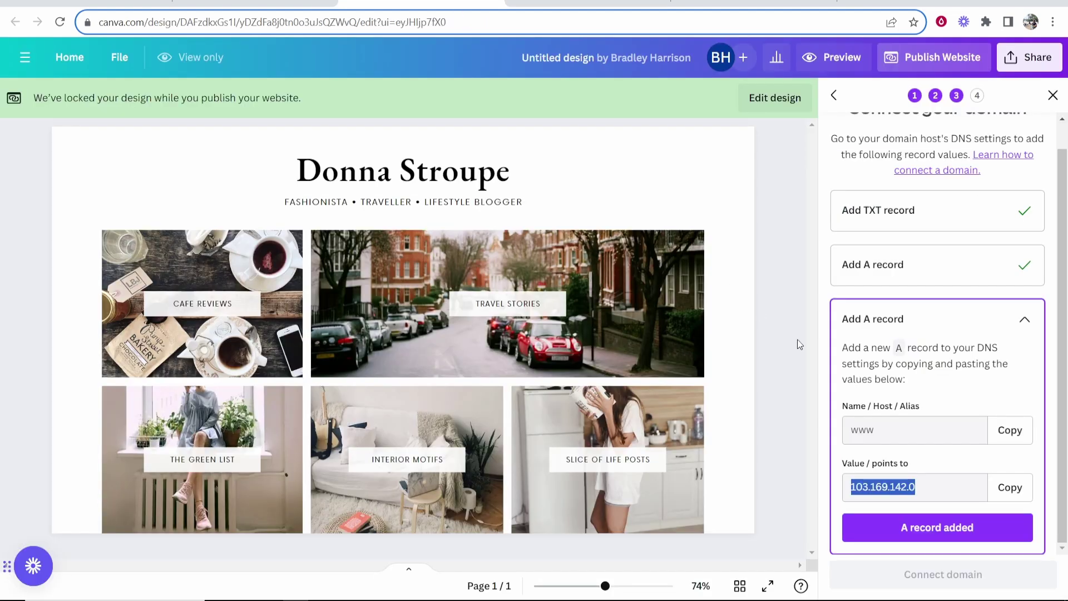
Confirm the www record and set the page description 'A YouTube channel and website dedicated to creating how to videos.'
{"action": "left_click", "coordinate": [940, 527]}
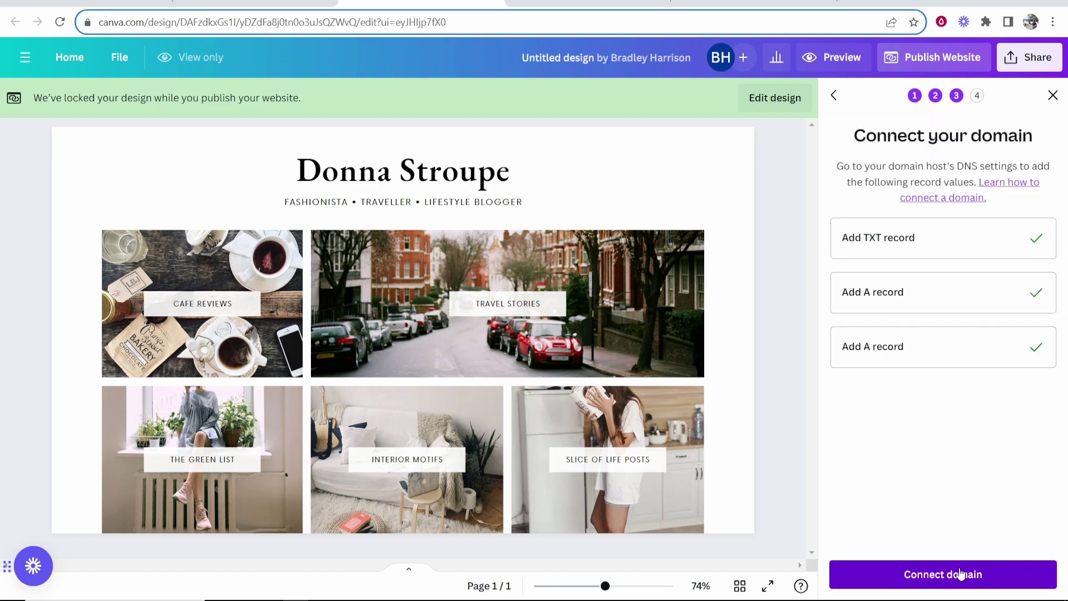
{"action": "left_click", "coordinate": [946, 574]}
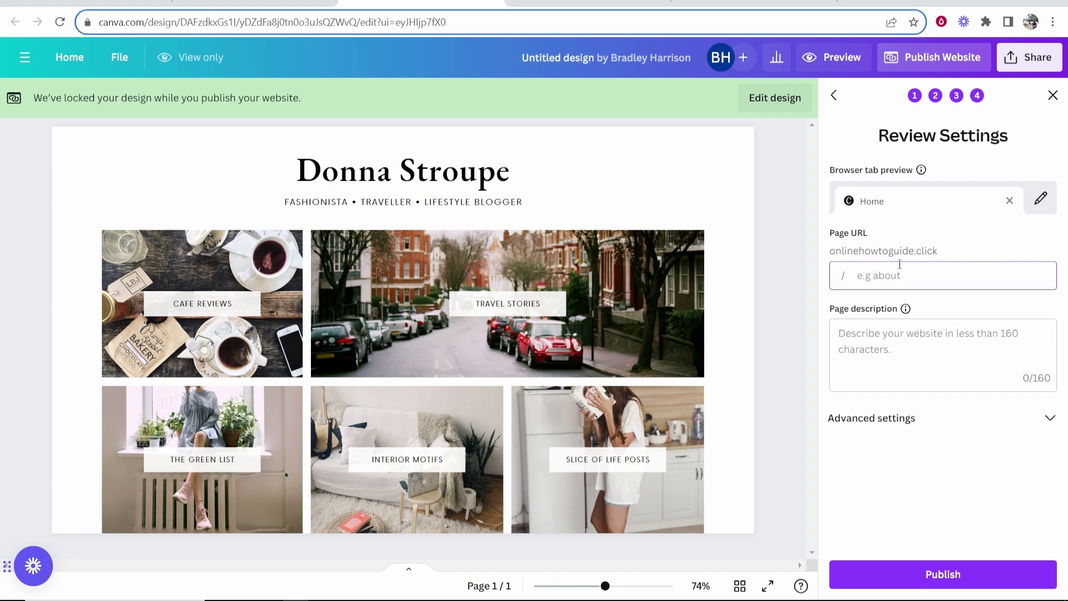
{"action": "left_click", "coordinate": [924, 364]}
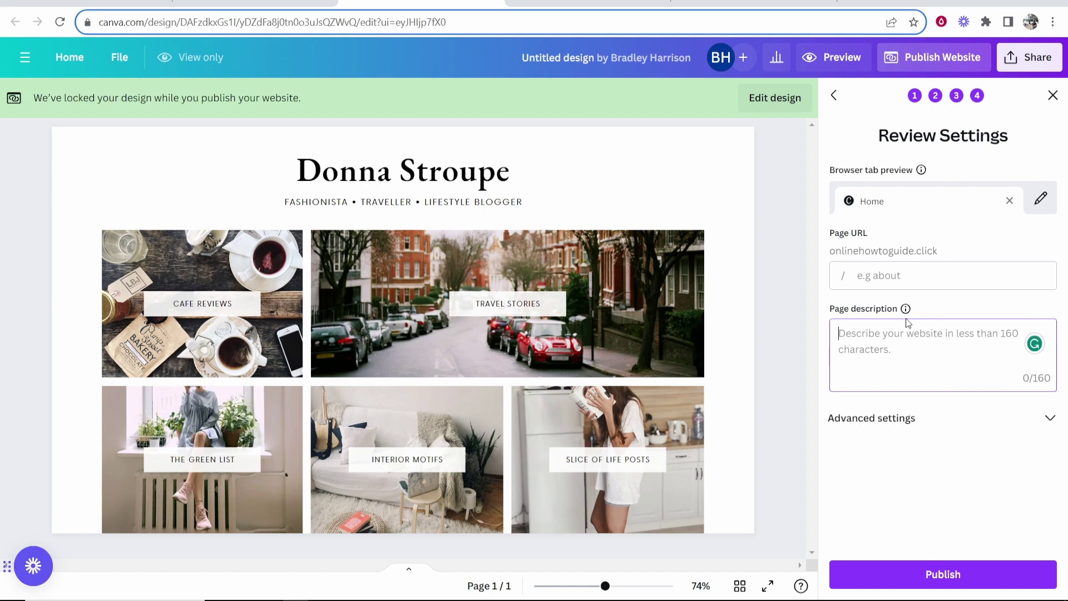
{"action": "type", "text": "A"}
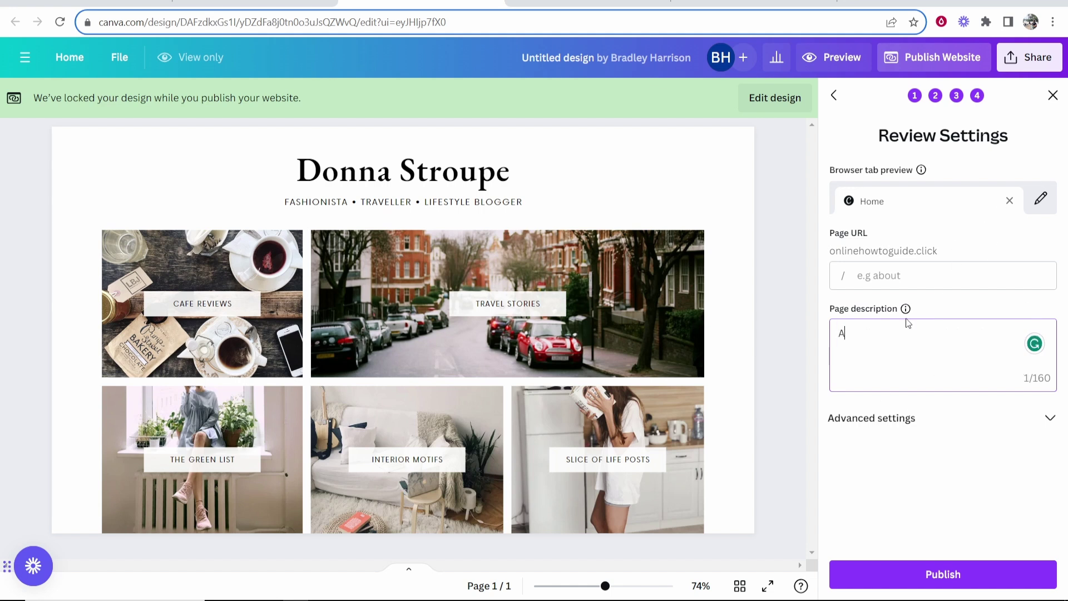
{"action": "type", "text": " YouTube channel and webs"}
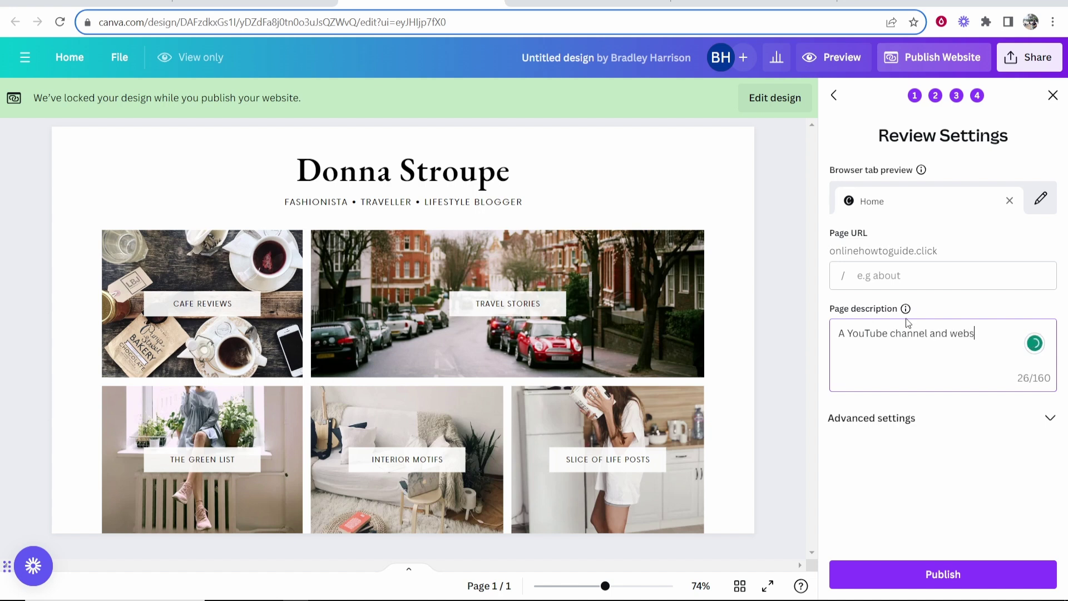
{"action": "type", "text": "ite dedicated to creating "}
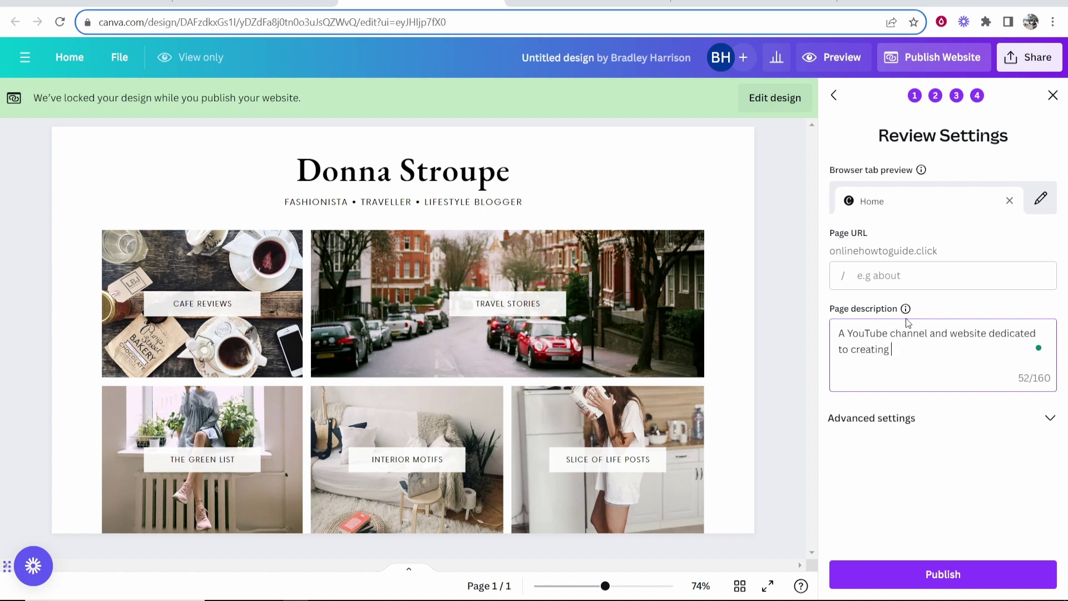
{"action": "type", "text": "how to videos."}
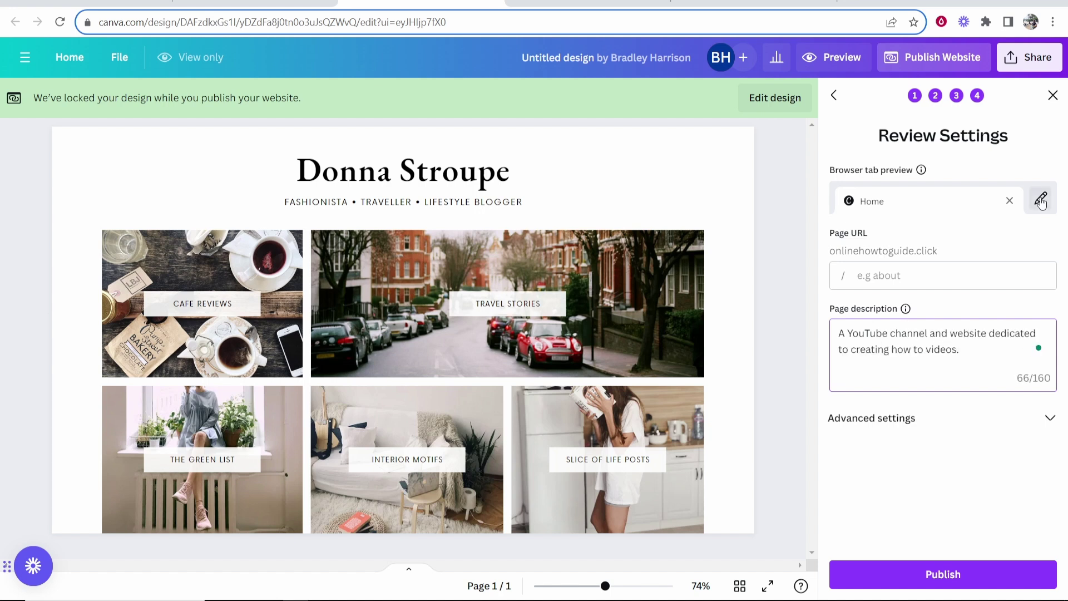
Set the browser tab title to 'KnowledgeBase - Home' and publish the website
{"action": "left_click", "coordinate": [1040, 199]}
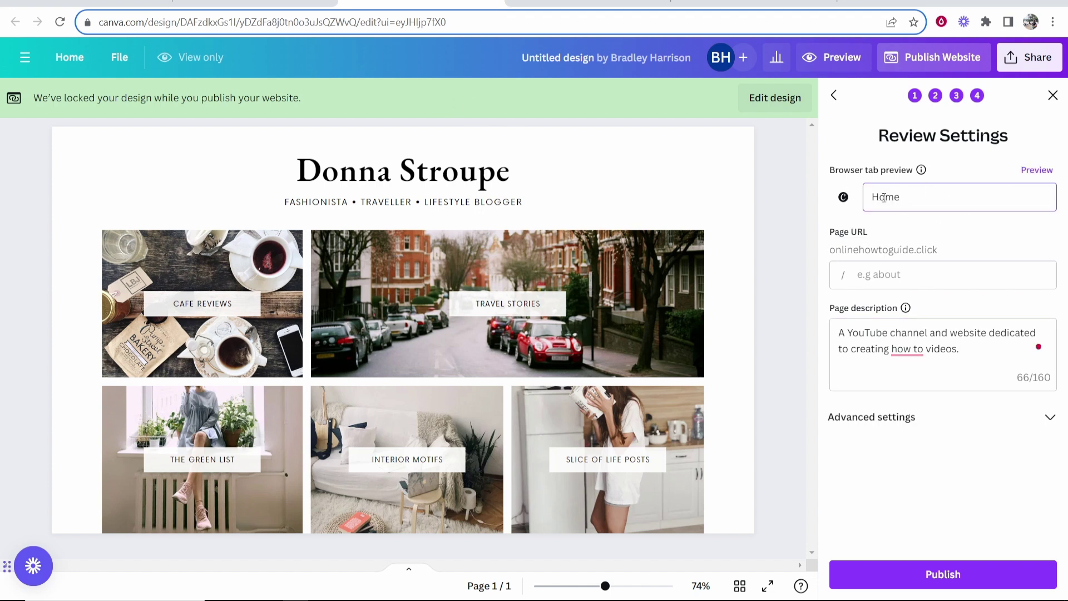
{"action": "type", "text": "KnowledgeBase -"}
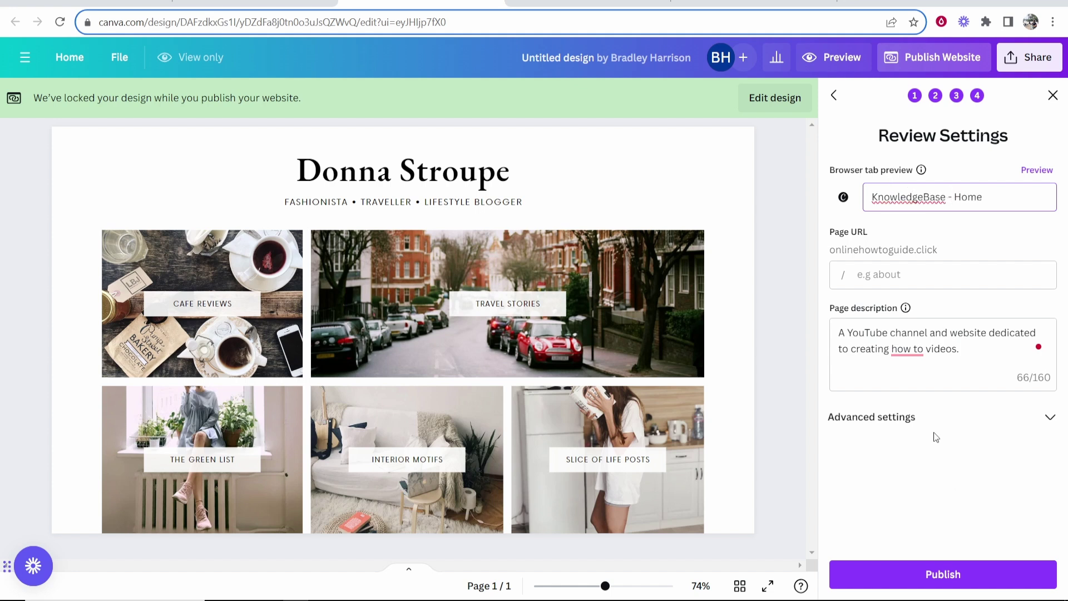
{"action": "left_click", "coordinate": [946, 576]}
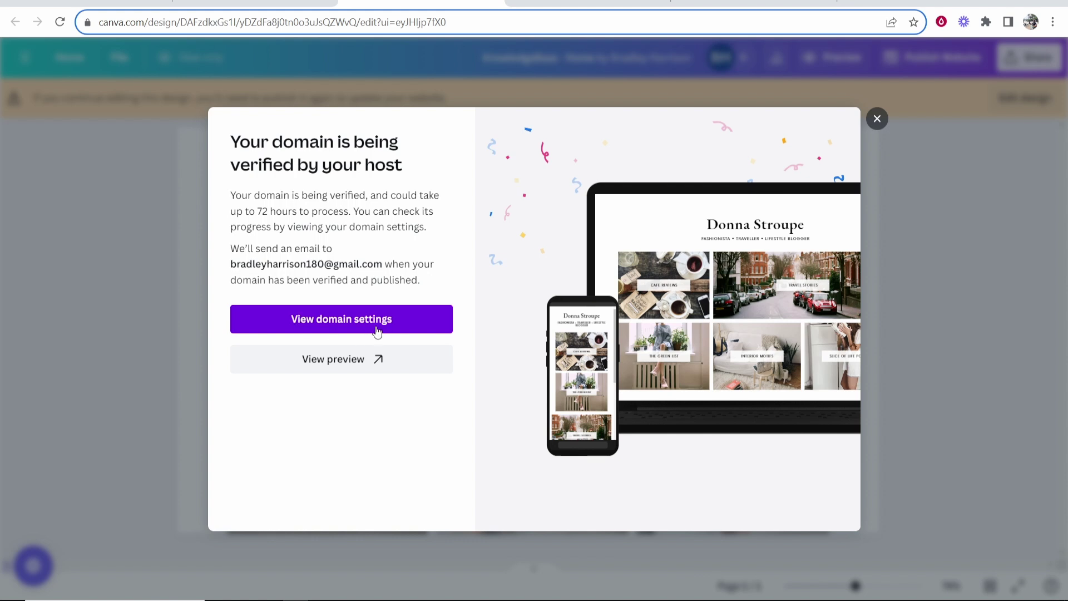
Once publishing finishes, open the site preview from the domain verification dialog
{"action": "left_click", "coordinate": [347, 358]}
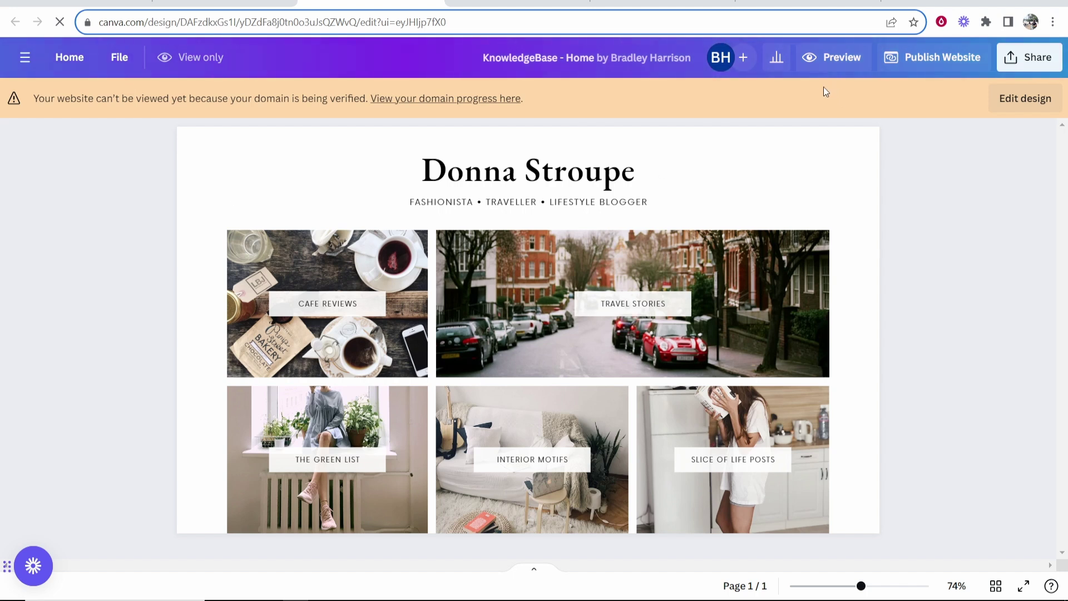
Open the DNS settings for onlinehowtoguide.click to confirm all three records show Connected
{"action": "left_click", "coordinate": [69, 57]}
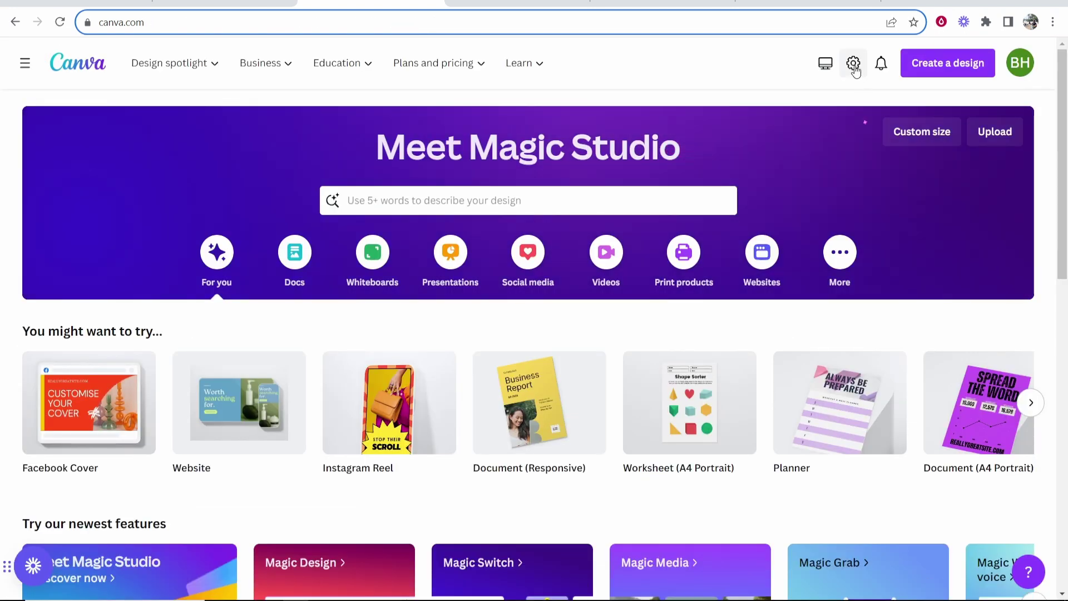
{"action": "left_click", "coordinate": [845, 69]}
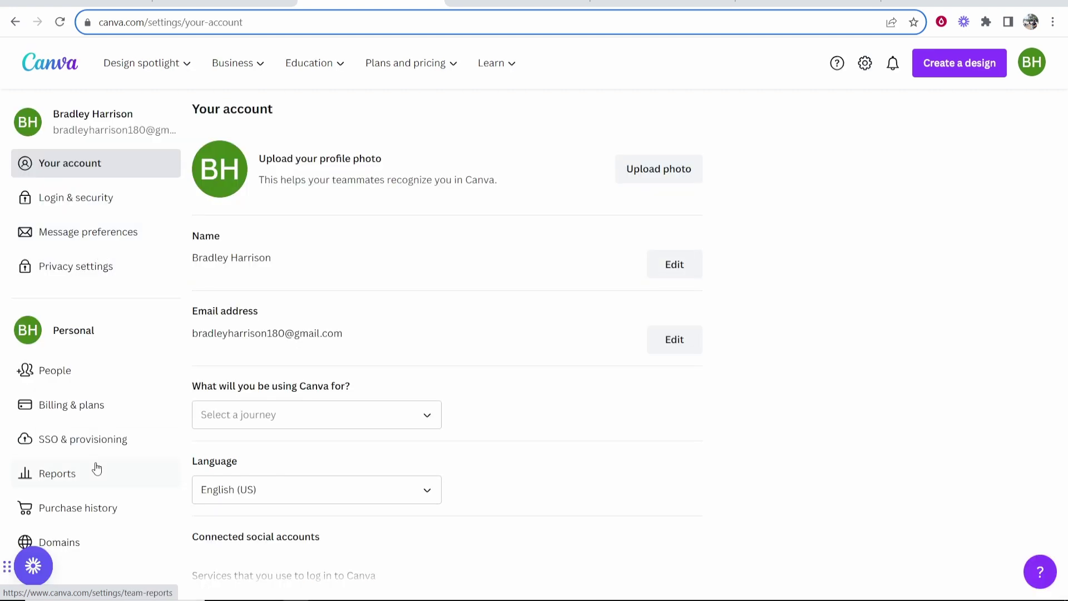
{"action": "left_click", "coordinate": [85, 547]}
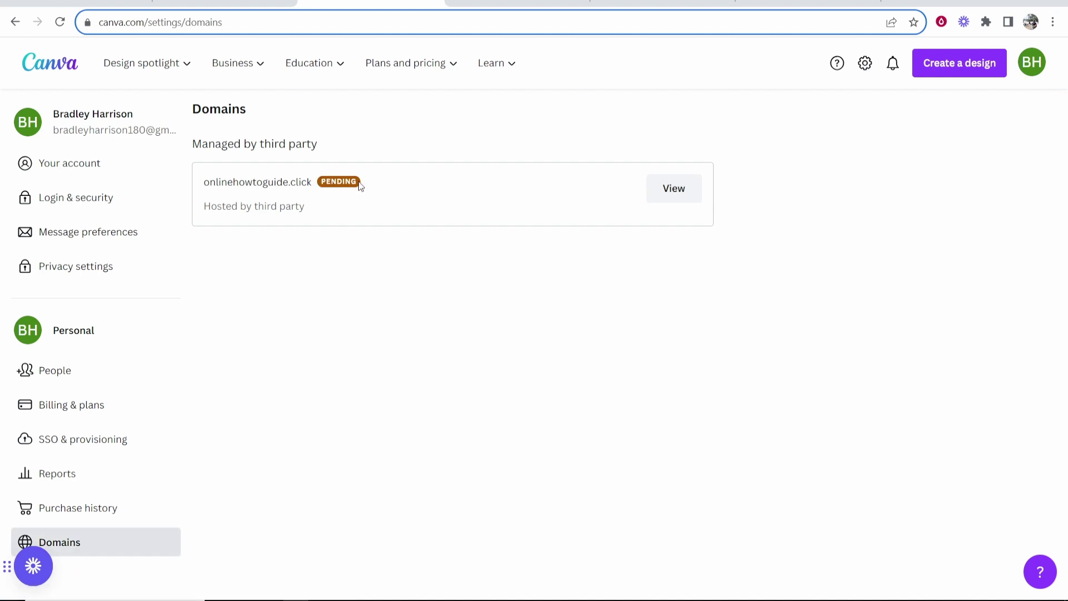
{"action": "left_click", "coordinate": [684, 191]}
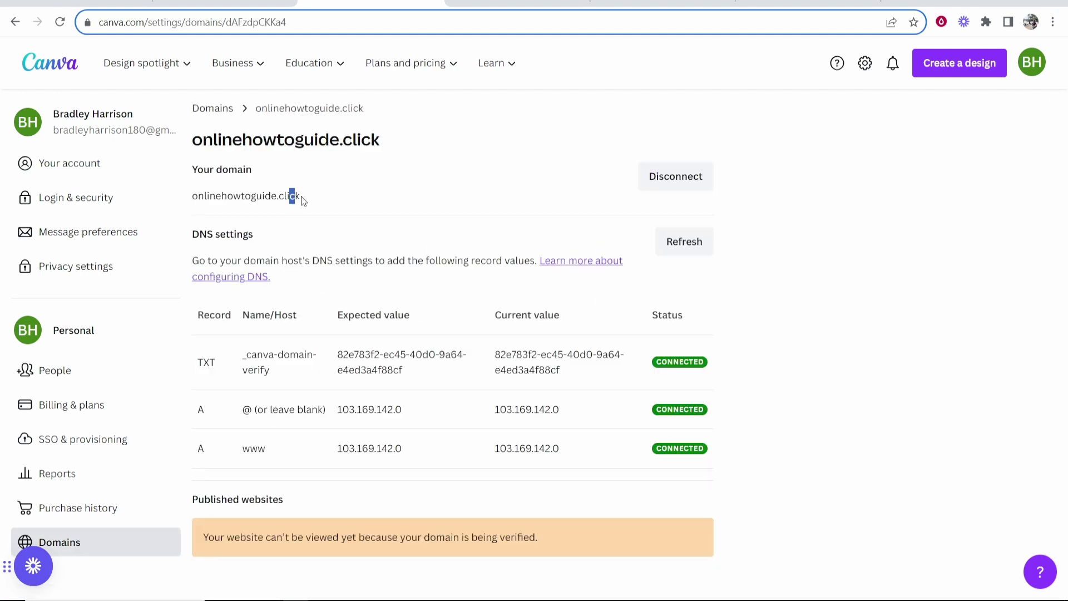
Visit onlinehowtoguide.click in a new tab, then return to Canva and continue to DNS Checker
{"action": "left_click_drag", "start_coordinate": [300, 196], "coordinate": [193, 203]}
{"action": "right_click", "coordinate": [208, 199]}
{"action": "left_click", "coordinate": [236, 240]}
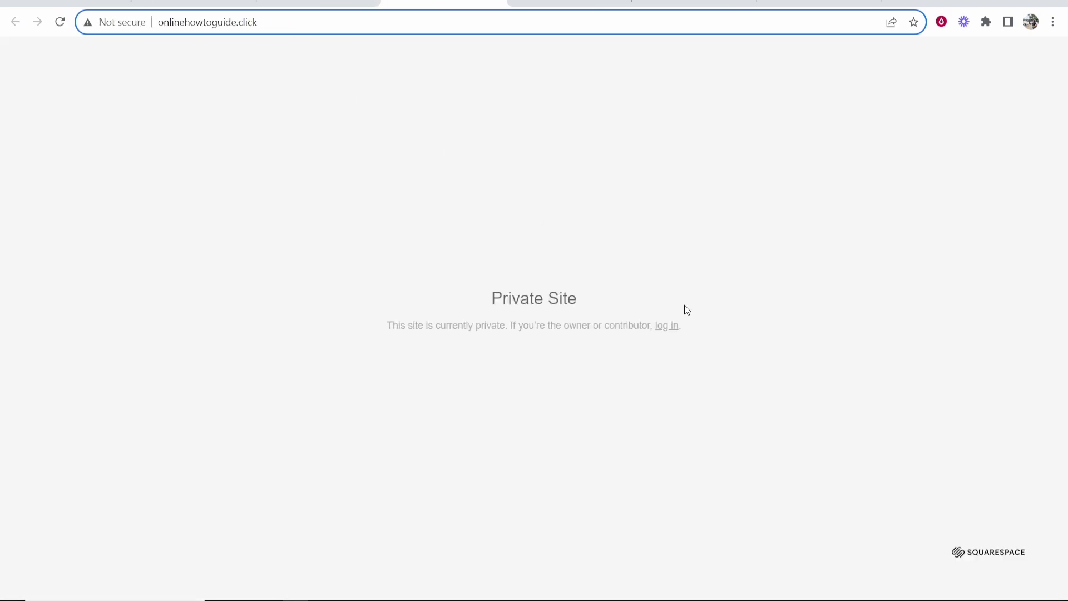
{"action": "left_click", "coordinate": [318, 3]}
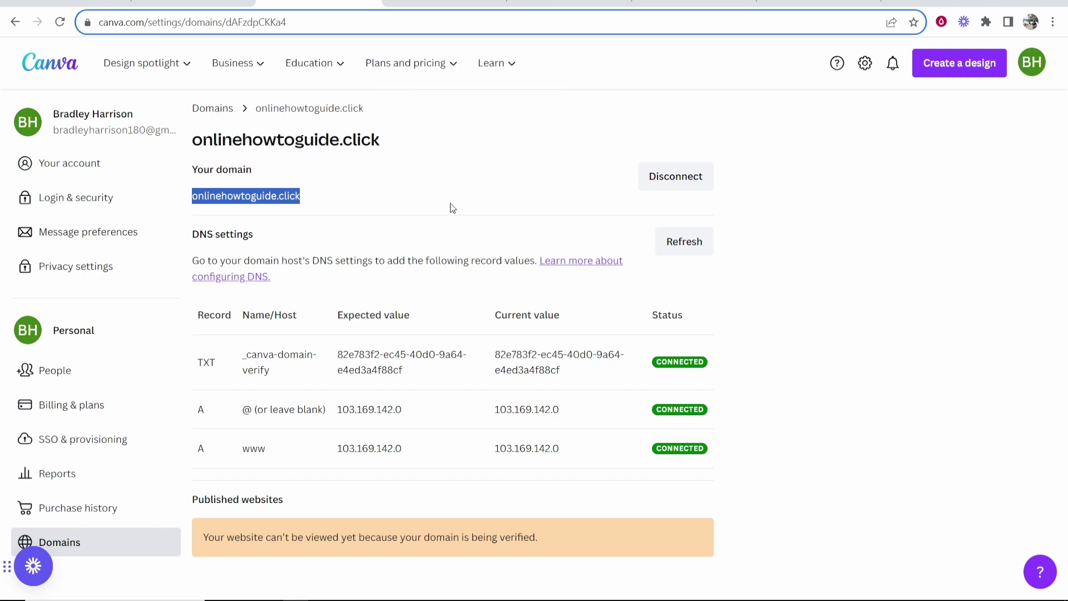
{"action": "key", "text": "ctrl+Tab"}
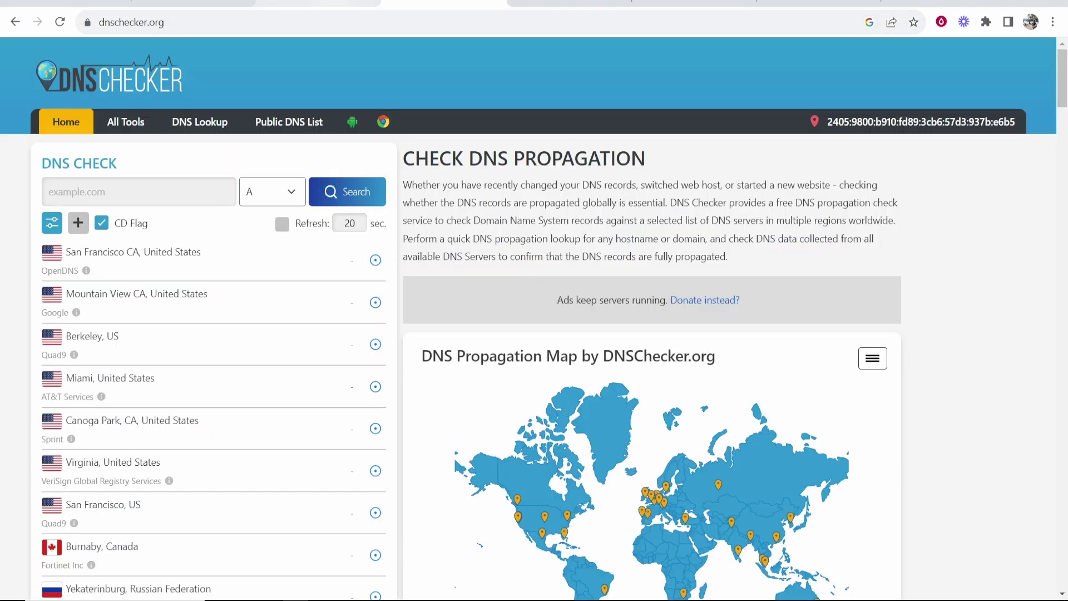
Copy the domain name onlinehowtoguide.click from Canva's domain settings
{"action": "key", "text": "ctrl+shift+Tab"}
{"action": "right_click", "coordinate": [295, 197]}
{"action": "left_click", "coordinate": [310, 206]}
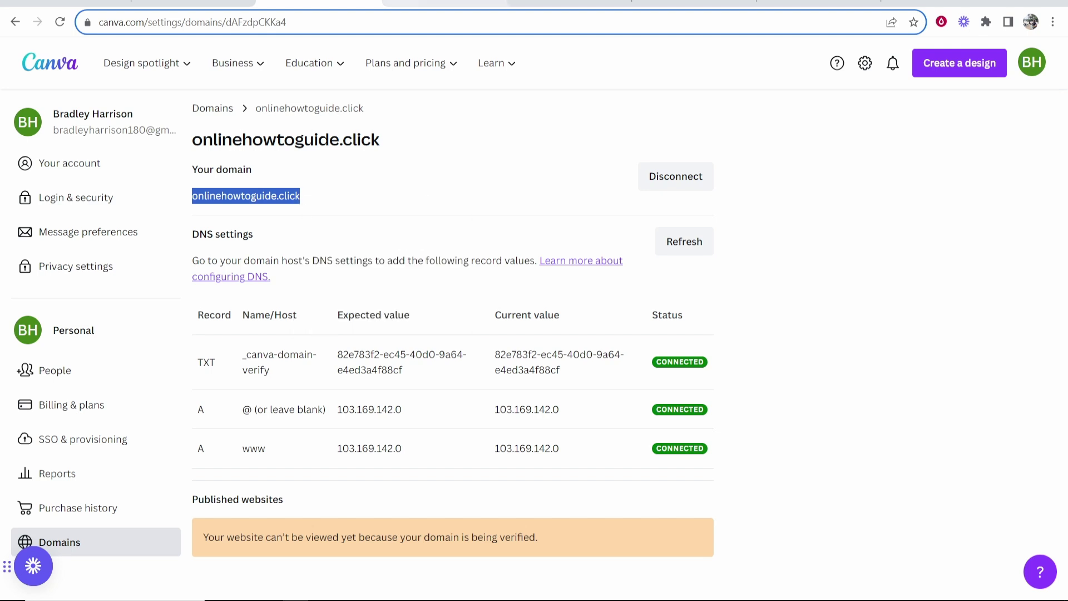
{"action": "key", "text": "ctrl+Tab"}
Run an A-record lookup for onlinehowtoguide.click and review servers resolving 103.169.142.0
{"action": "left_click", "coordinate": [116, 200]}
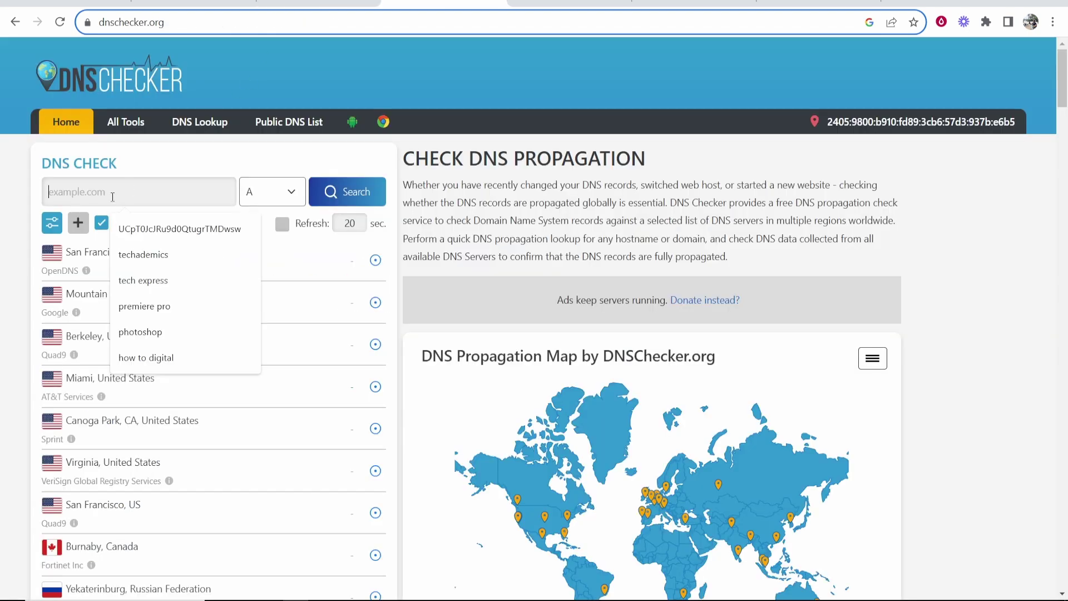
{"action": "right_click", "coordinate": [117, 201]}
{"action": "left_click", "coordinate": [154, 282]}
{"action": "left_click", "coordinate": [343, 204]}
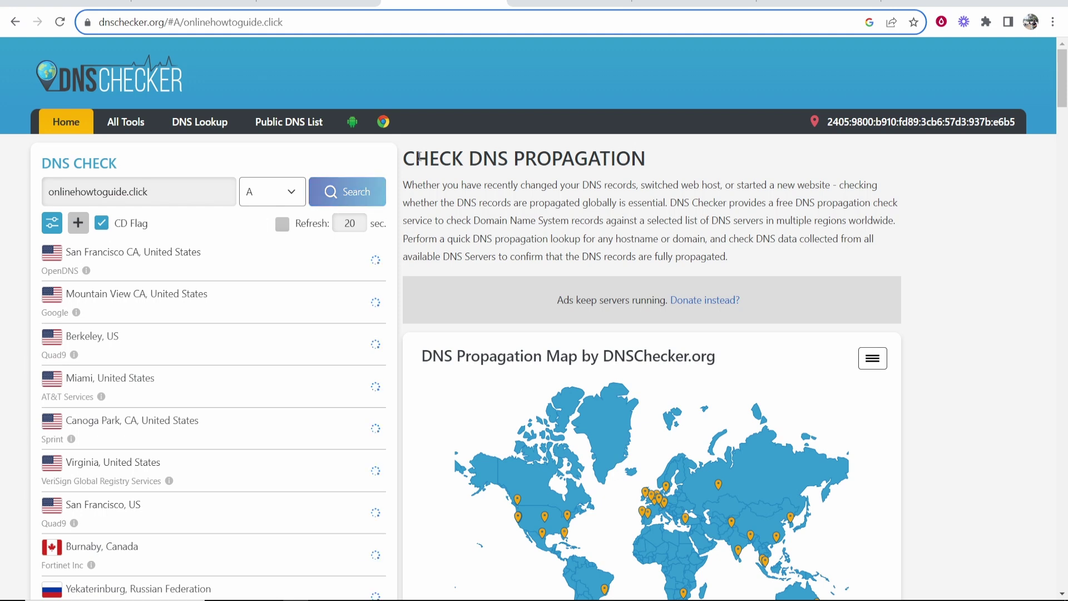
{"action": "scroll", "coordinate": [372, 223], "scroll_direction": "down", "scroll_amount": 10}
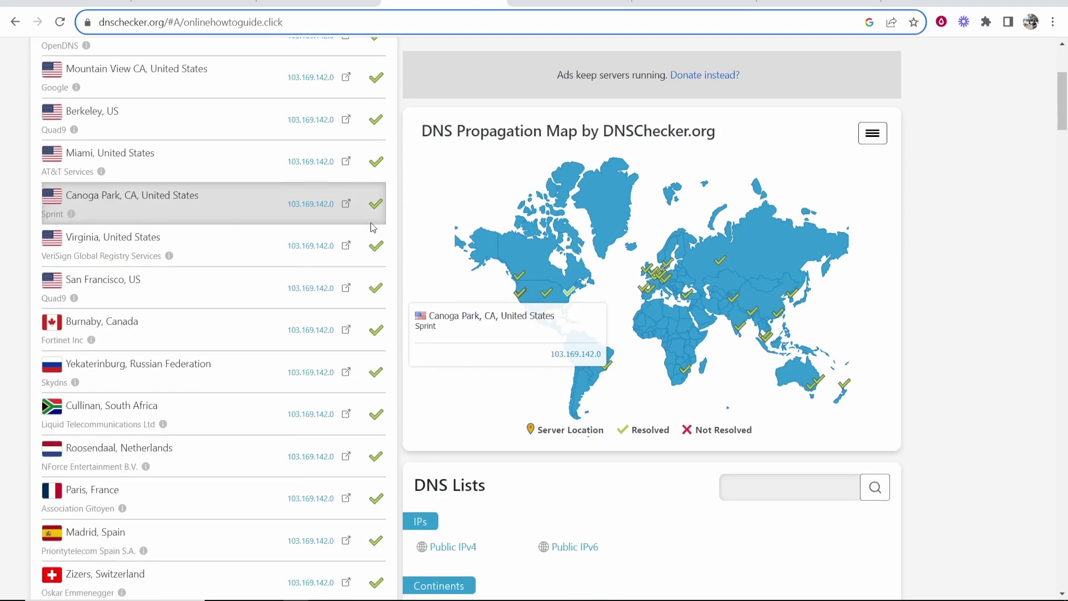
{"action": "scroll", "coordinate": [371, 227], "scroll_direction": "down", "scroll_amount": 2}
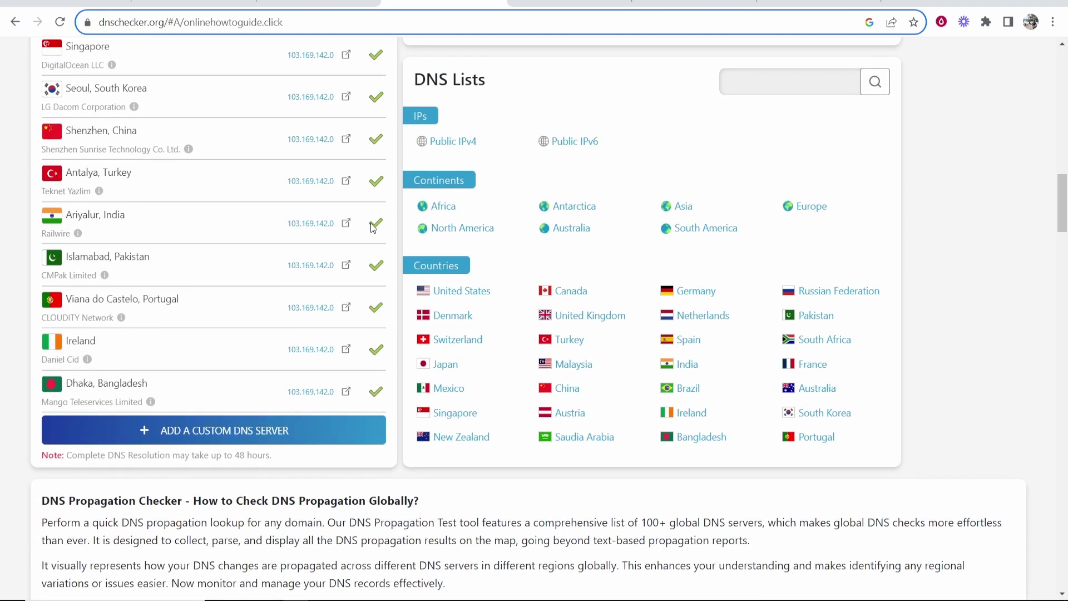
{"action": "scroll", "coordinate": [374, 234], "scroll_direction": "up", "scroll_amount": 9}
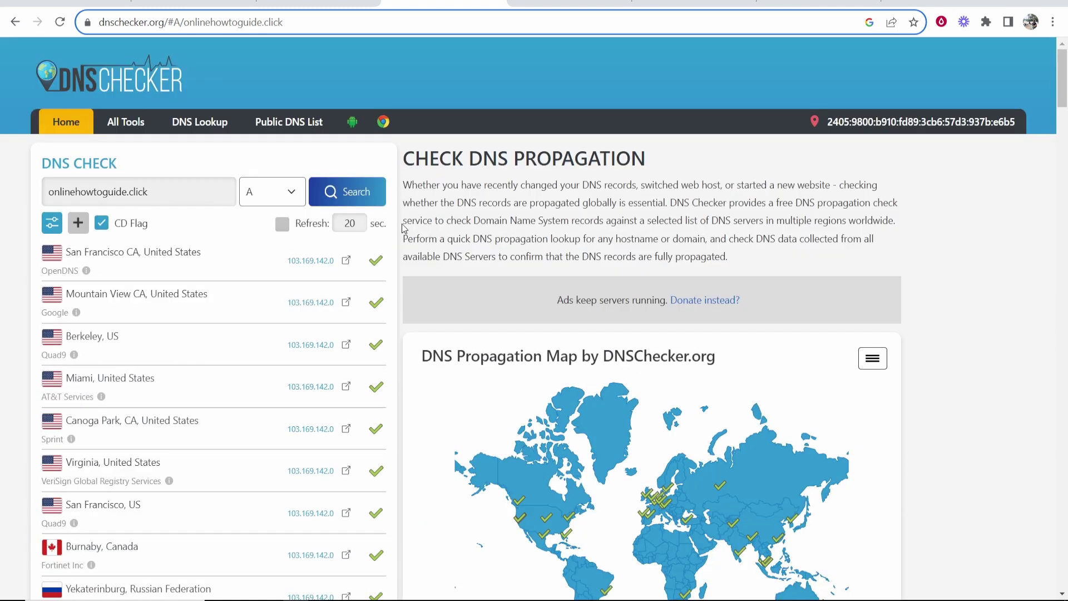